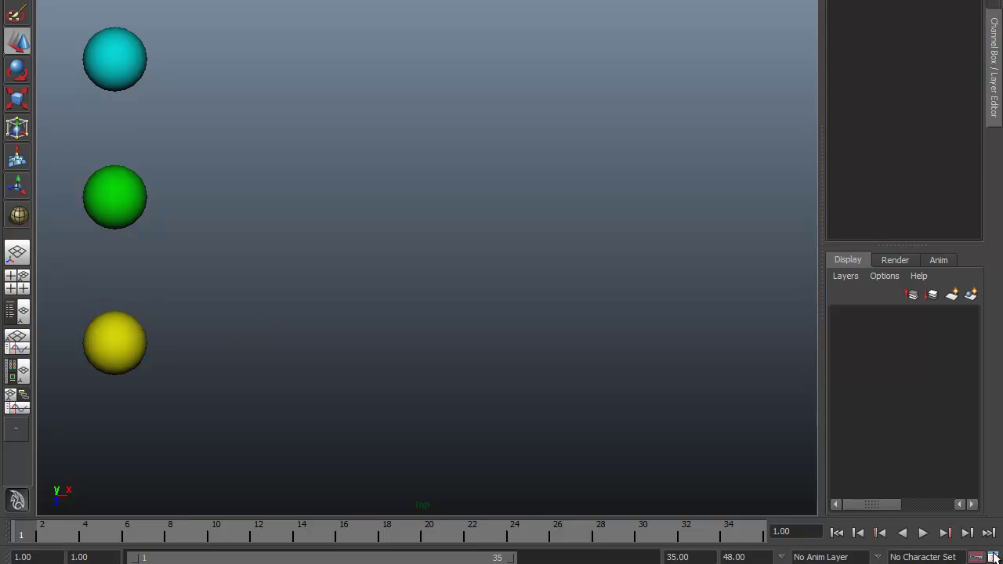
Step: Confirm the Time Slider preferences: playback 1–35 at real-time 24 fps, then save them
{"action": "left_click", "coordinate": [993, 557]}
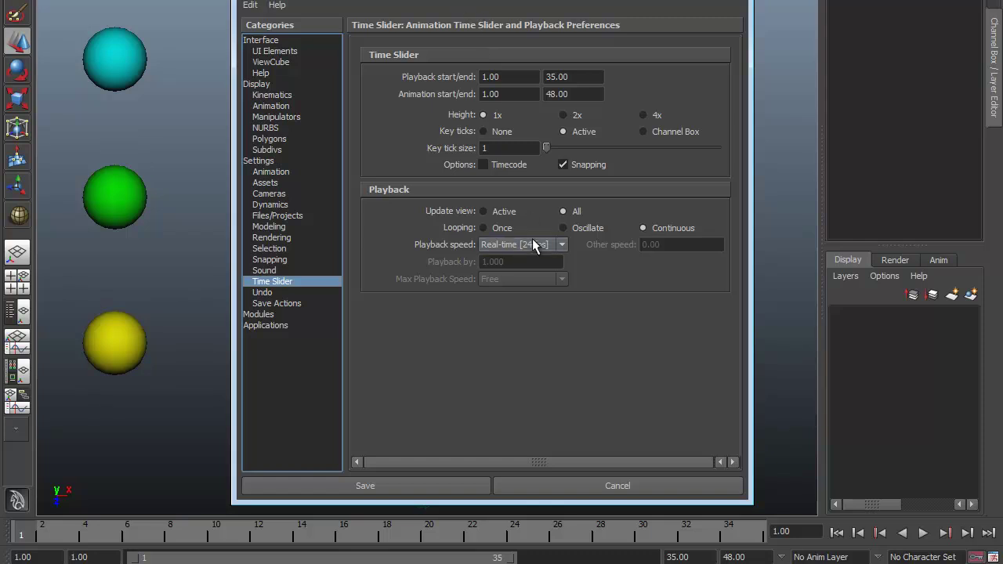
{"action": "left_click", "coordinate": [440, 487]}
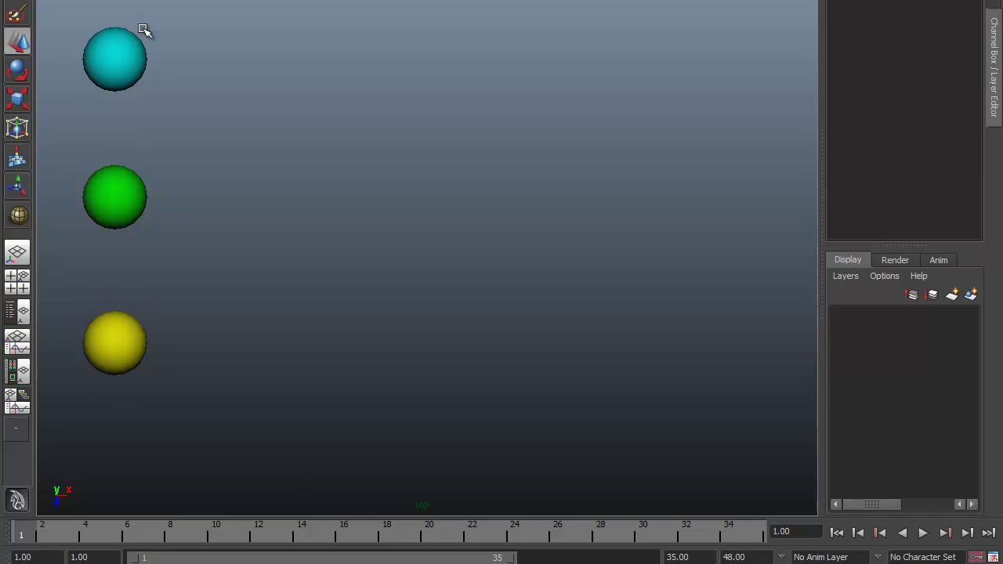
Step: Key the three spheres on the left at frame 1, then move them right at frame 24
{"action": "mouse_move", "coordinate": [183, 90]}
{"action": "left_mouse_down"}
{"action": "mouse_move", "coordinate": [72, 343]}
{"action": "mouse_move", "coordinate": [69, 392]}
{"action": "left_mouse_up"}
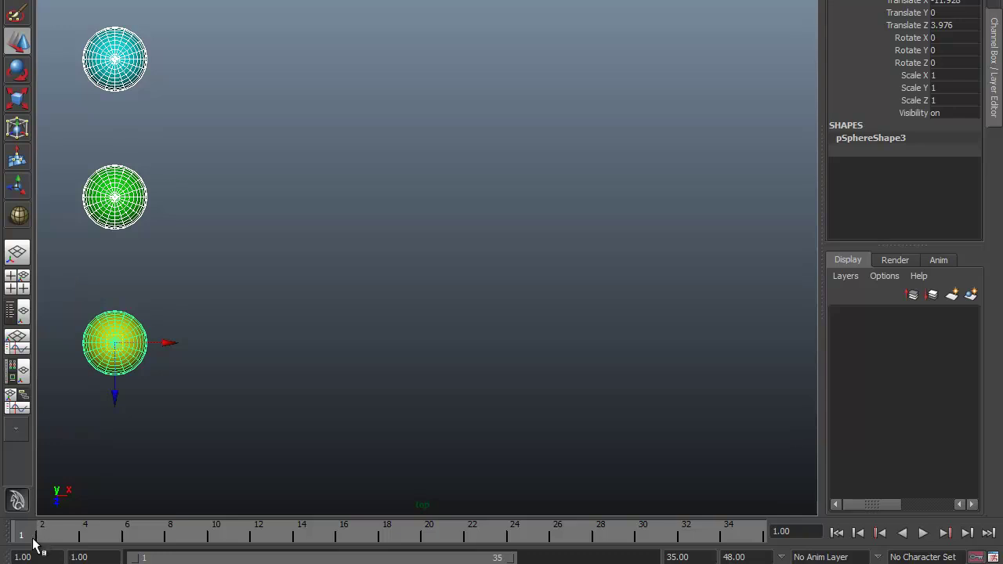
{"action": "key", "text": "s"}
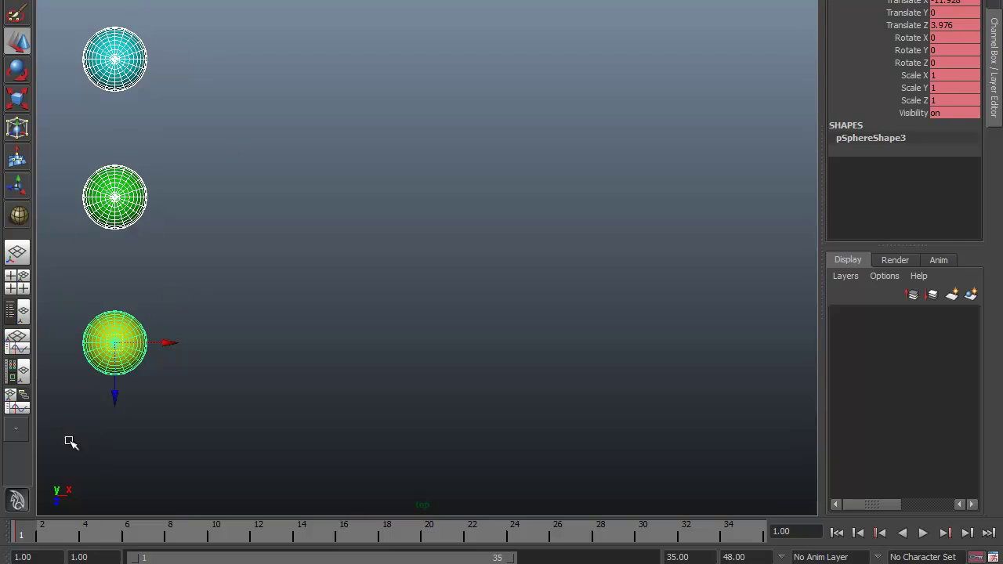
{"action": "key", "text": "alt+v"}
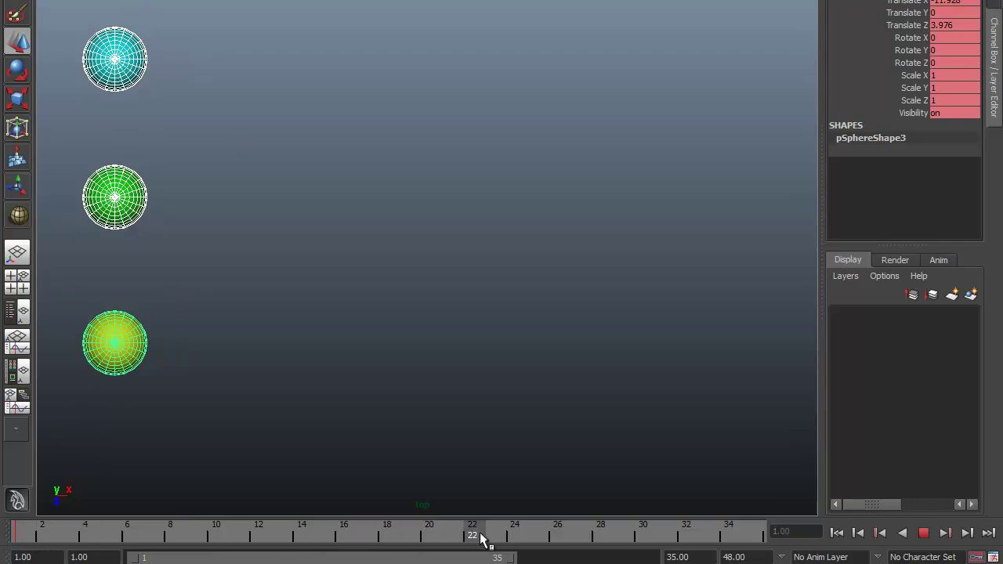
{"action": "left_click", "coordinate": [522, 536]}
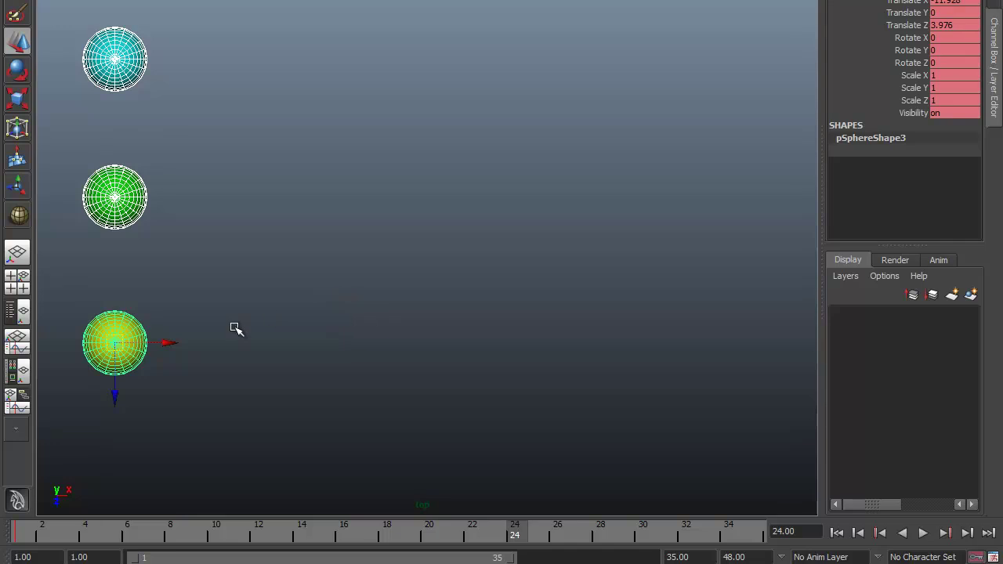
{"action": "left_click_drag", "start_coordinate": [163, 342], "coordinate": [787, 349]}
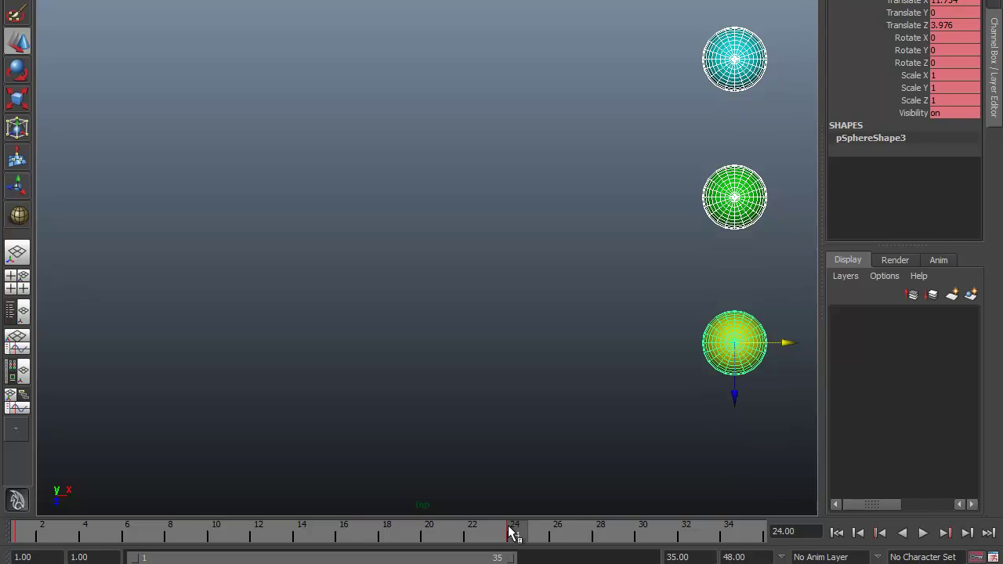
Step: Play back the left-to-right slide, return to frame 1 and switch to the Select tool
{"action": "left_click", "coordinate": [16, 534]}
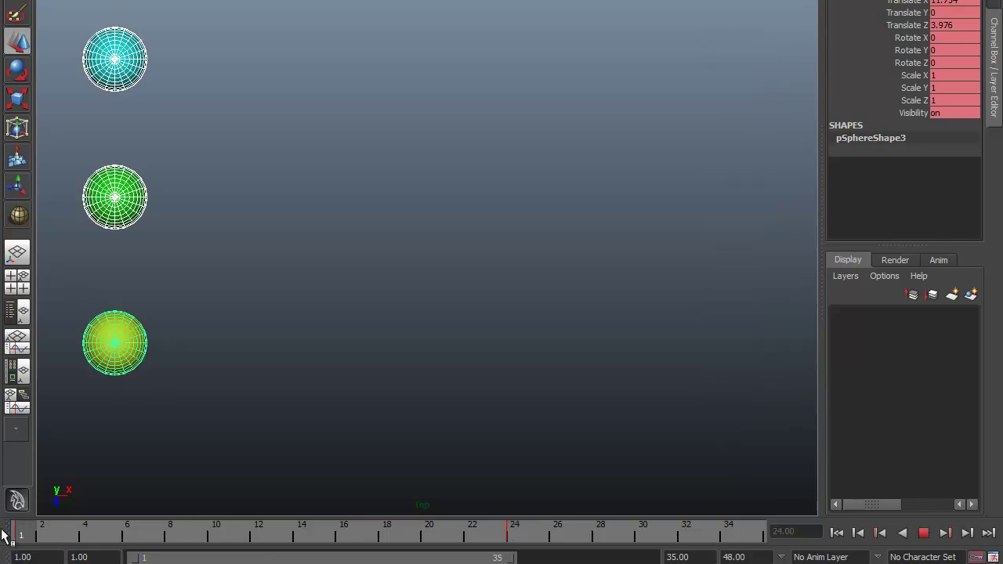
{"action": "left_click", "coordinate": [923, 533]}
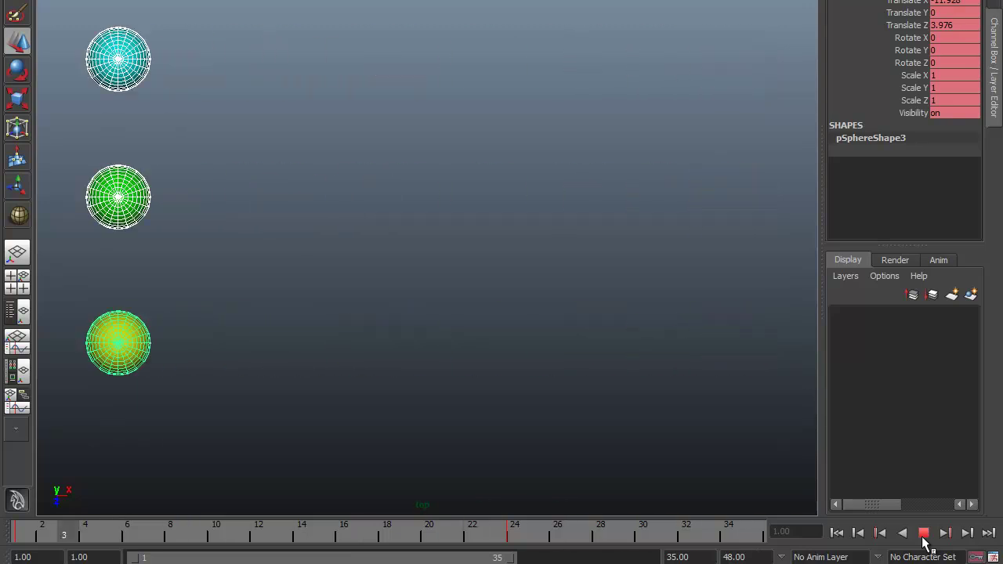
{"action": "left_click", "coordinate": [923, 533]}
{"action": "left_click", "coordinate": [16, 535]}
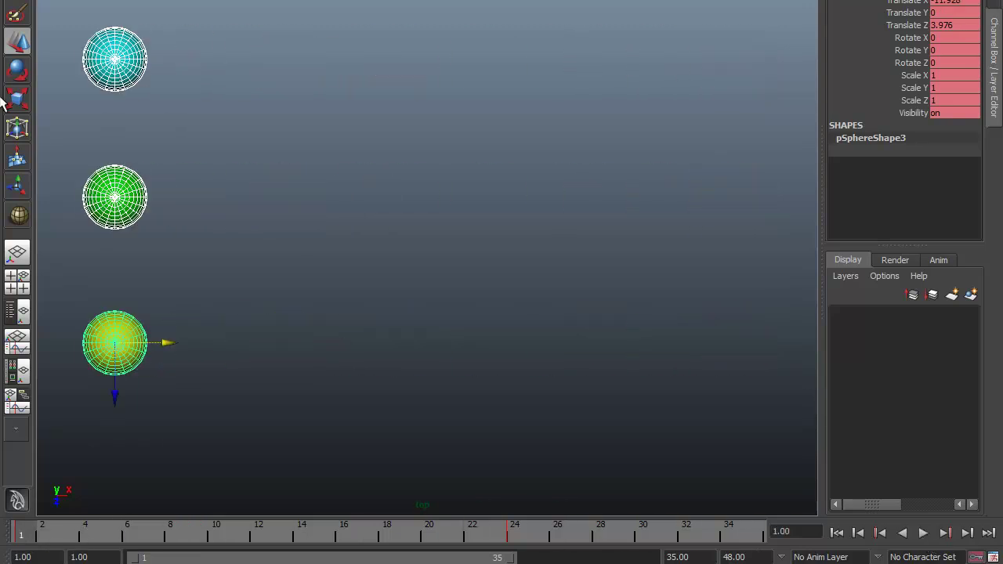
{"action": "left_click", "coordinate": [12, 3]}
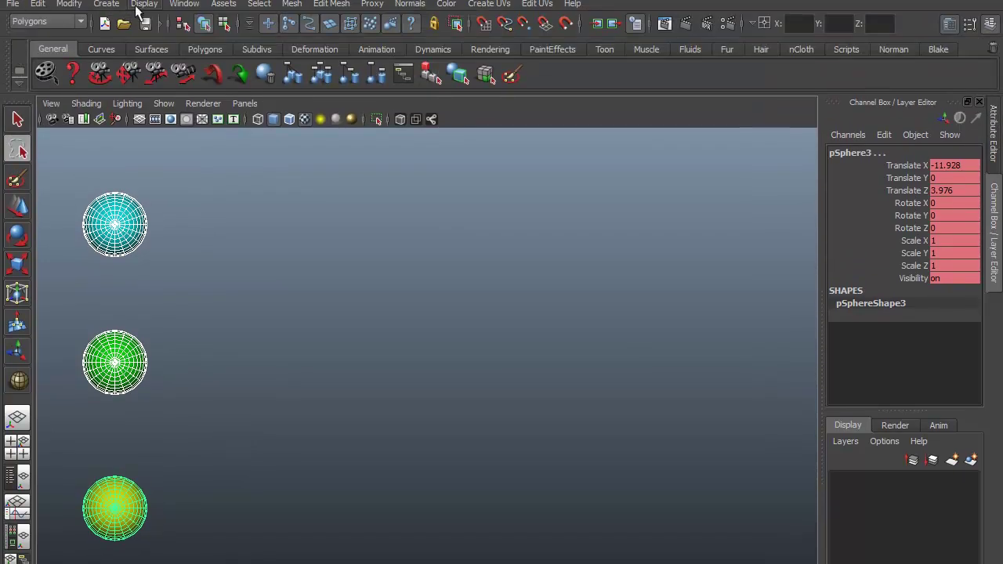
Step: Open the Graph Editor, clear the selection and load the cyan sphere pSphere1's curves
{"action": "left_click", "coordinate": [186, 4]}
{"action": "mouse_move", "coordinate": [218, 58]}
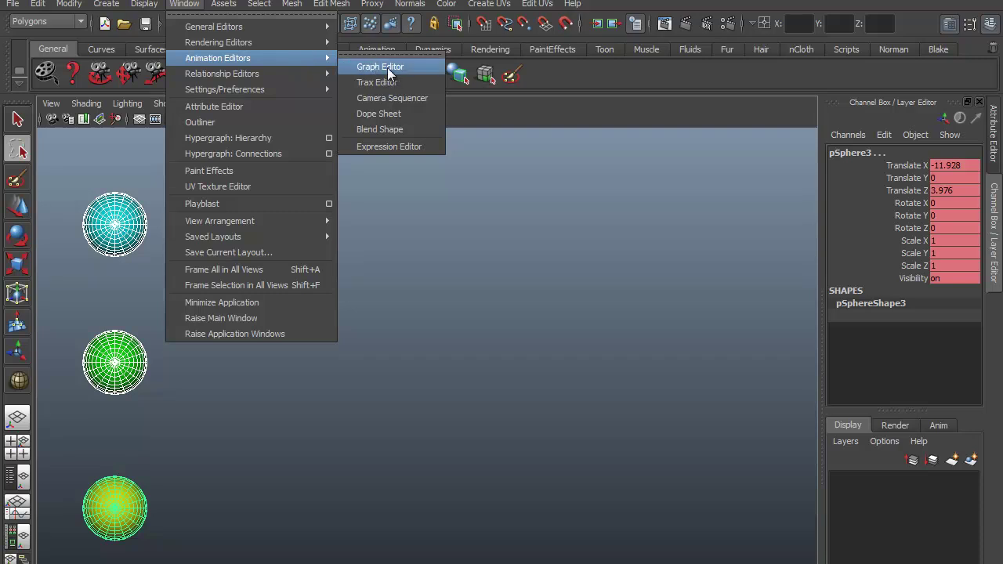
{"action": "left_click", "coordinate": [387, 67]}
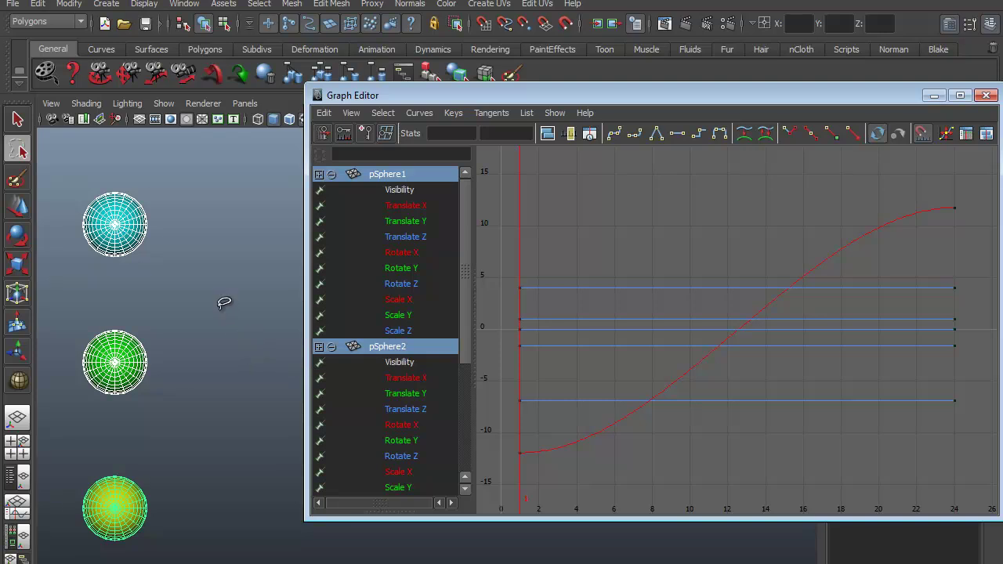
{"action": "left_click", "coordinate": [28, 121]}
{"action": "left_click", "coordinate": [209, 219]}
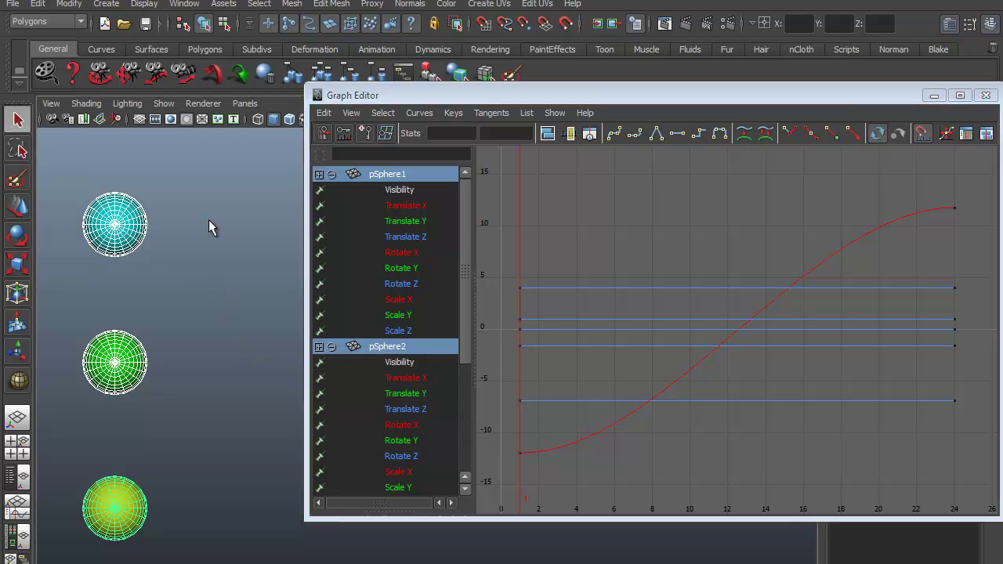
{"action": "left_click", "coordinate": [124, 225]}
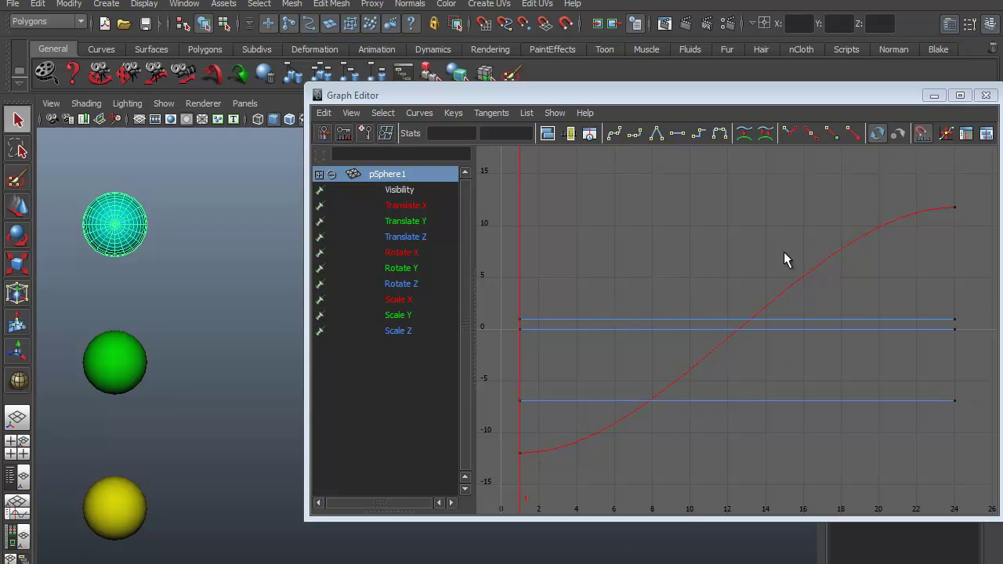
Step: Isolate pSphere1's Translate X curve and select its frame-1 and frame-24 keys
{"action": "left_click_drag", "start_coordinate": [760, 249], "coordinate": [843, 287]}
{"action": "left_click_drag", "start_coordinate": [749, 234], "coordinate": [865, 287]}
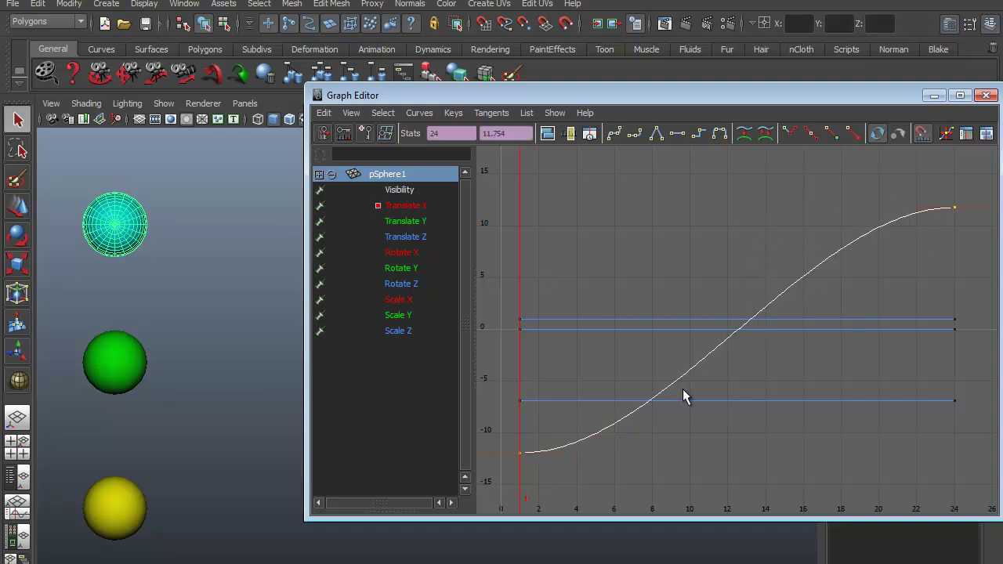
{"action": "left_click", "coordinate": [404, 205]}
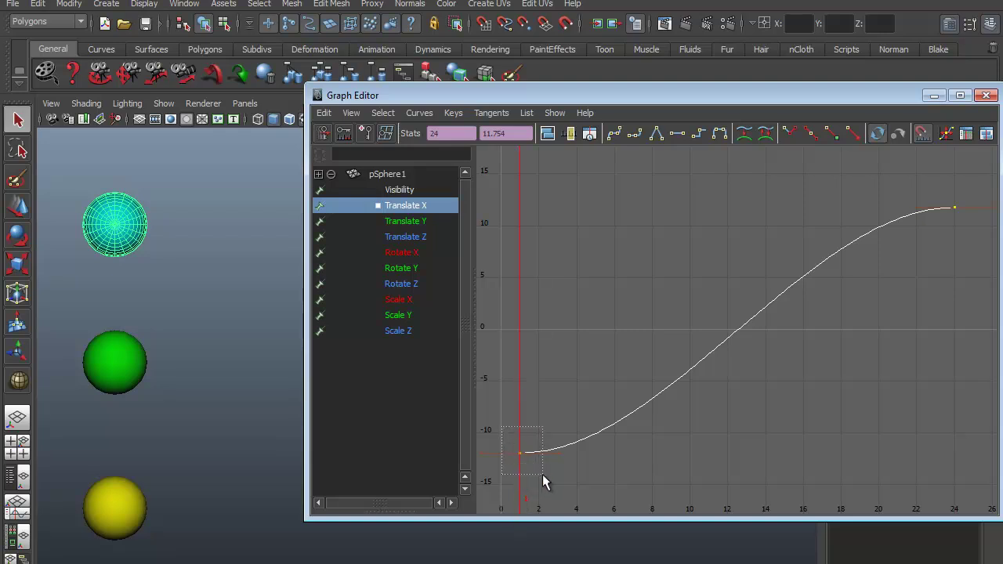
{"action": "left_click_drag", "start_coordinate": [542, 474], "coordinate": [544, 477]}
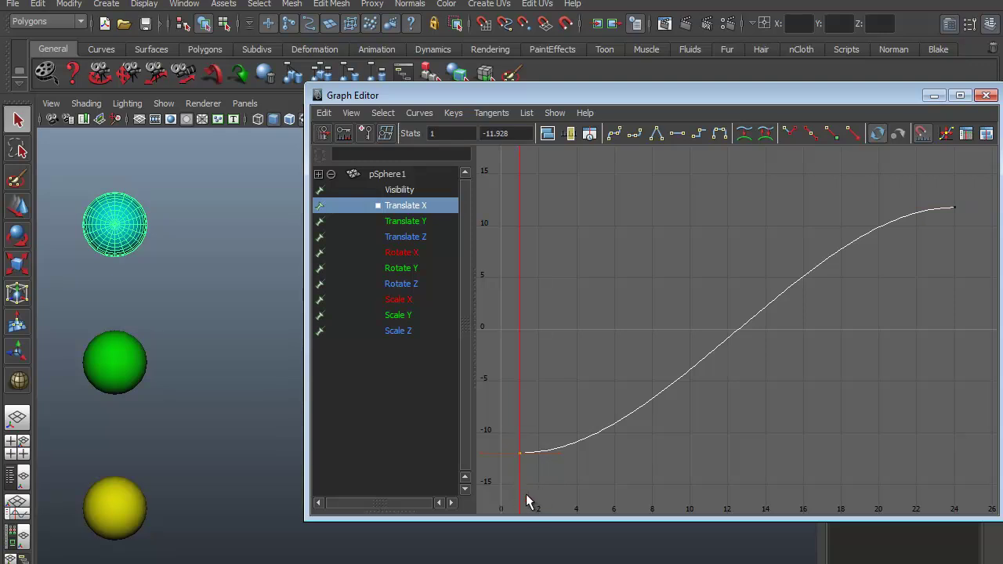
{"action": "left_click_drag", "start_coordinate": [957, 214], "coordinate": [958, 215]}
{"action": "double_click", "coordinate": [432, 133]}
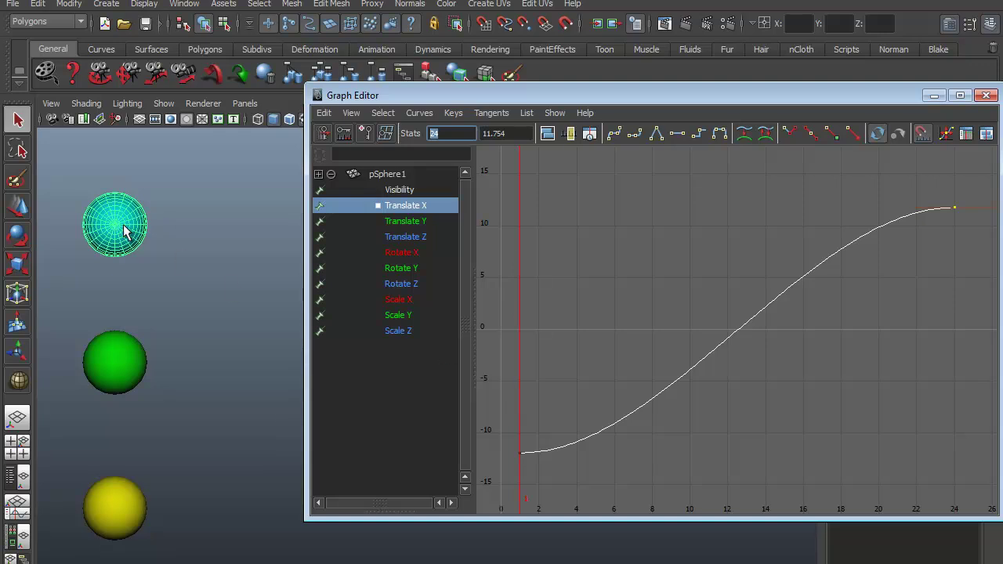
Step: Check the key values, -11.928 at frame 1 and 11.754 at frame 24, and play back
{"action": "left_click_drag", "start_coordinate": [592, 96], "coordinate": [524, 206]}
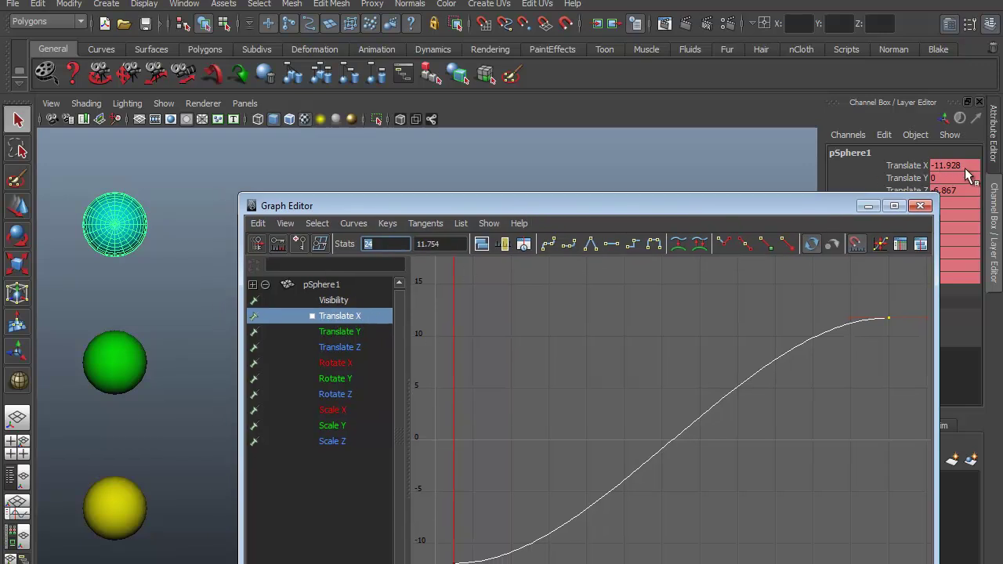
{"action": "left_click_drag", "start_coordinate": [435, 530], "coordinate": [473, 563]}
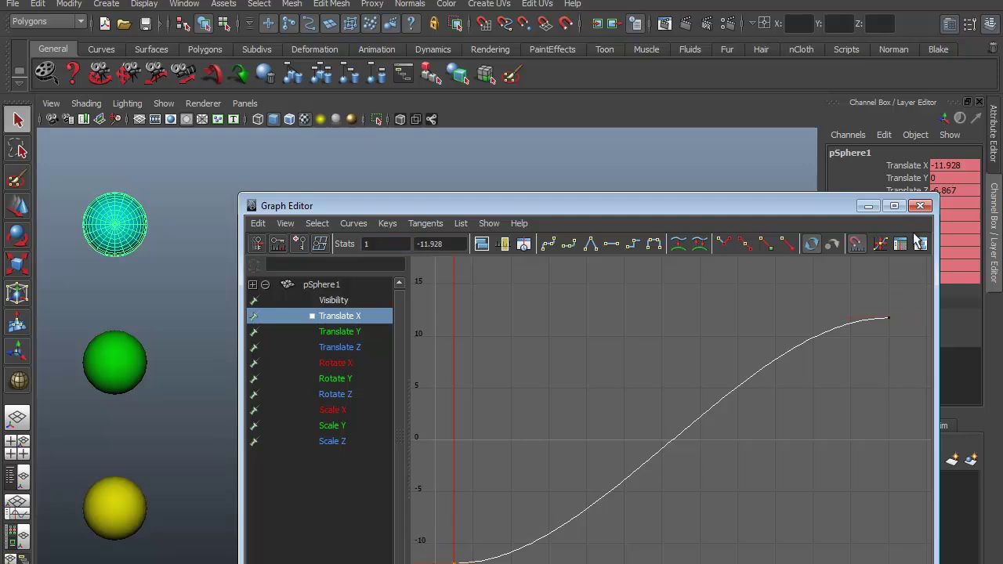
{"action": "left_click_drag", "start_coordinate": [454, 243], "coordinate": [406, 247]}
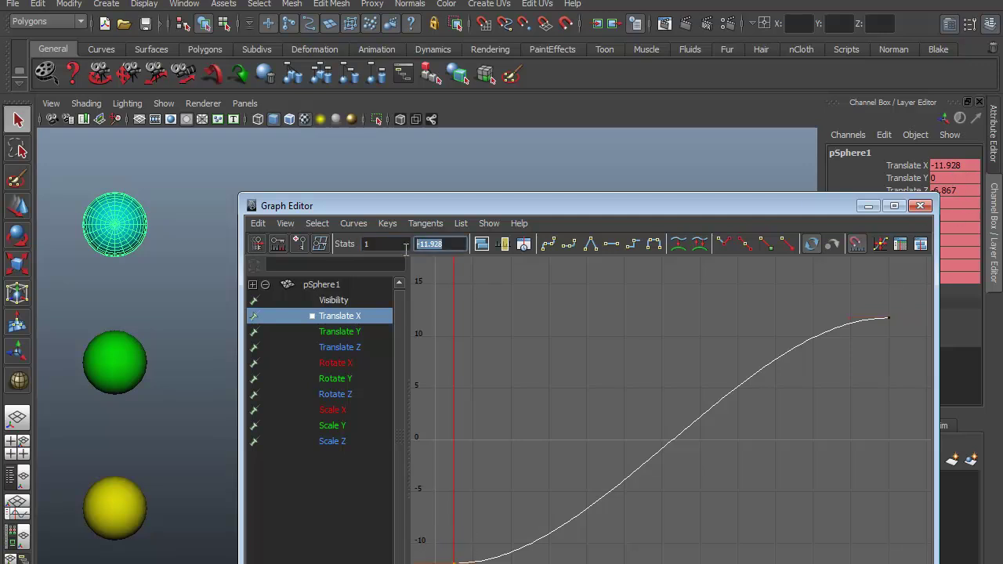
{"action": "key", "text": "alt+v"}
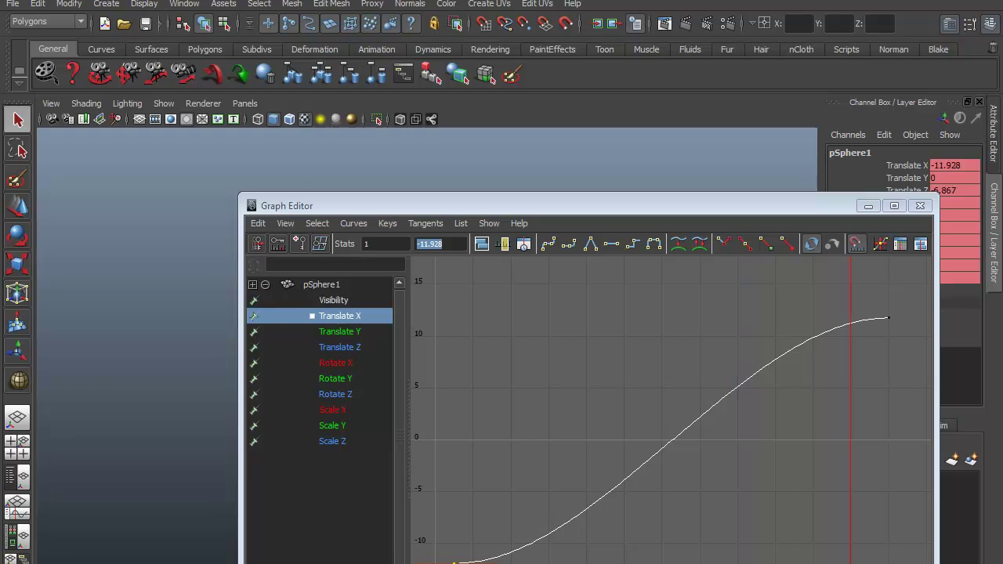
{"action": "left_click_drag", "start_coordinate": [868, 288], "coordinate": [902, 345]}
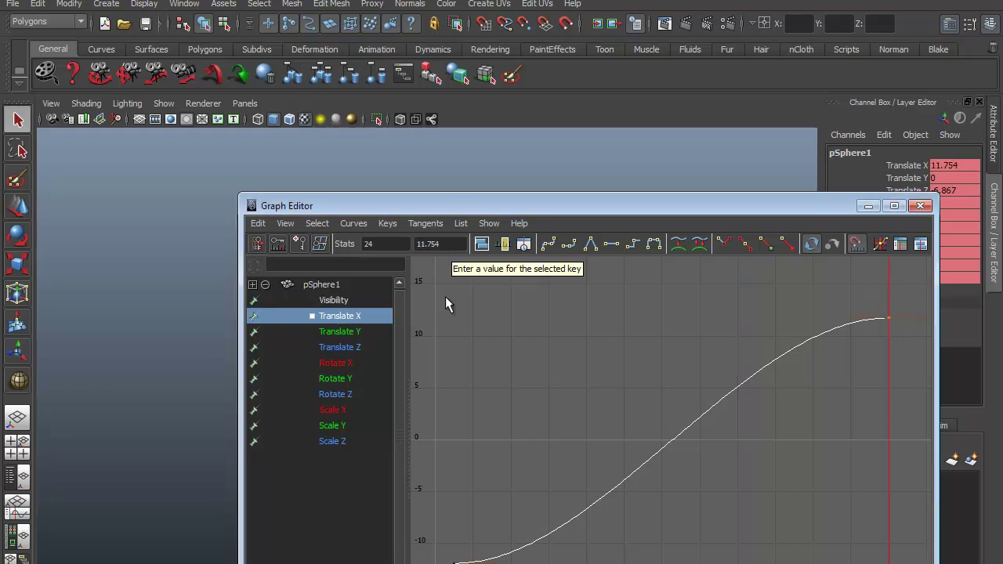
{"action": "key", "text": "alt+v"}
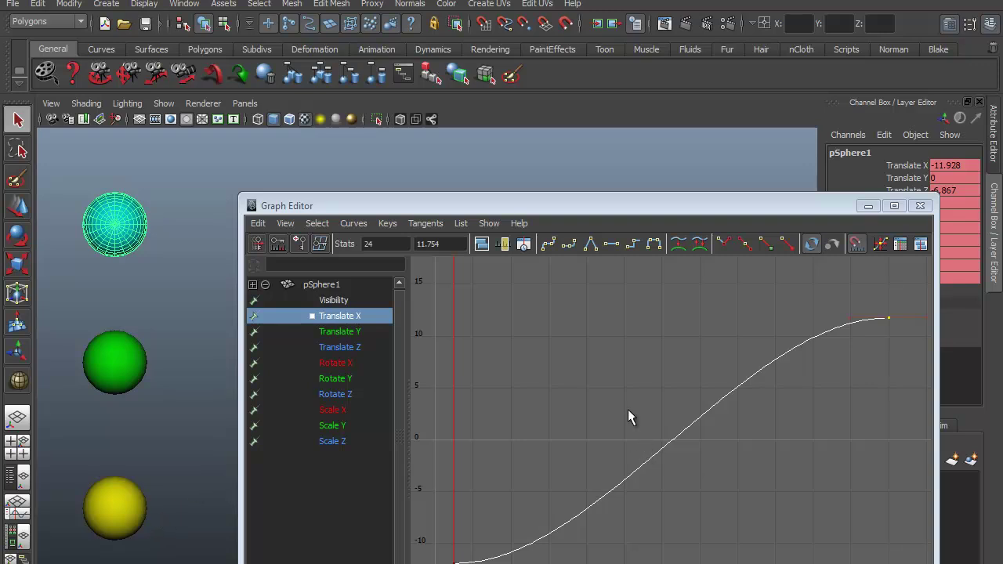
{"action": "left_click_drag", "start_coordinate": [594, 203], "coordinate": [571, 142]}
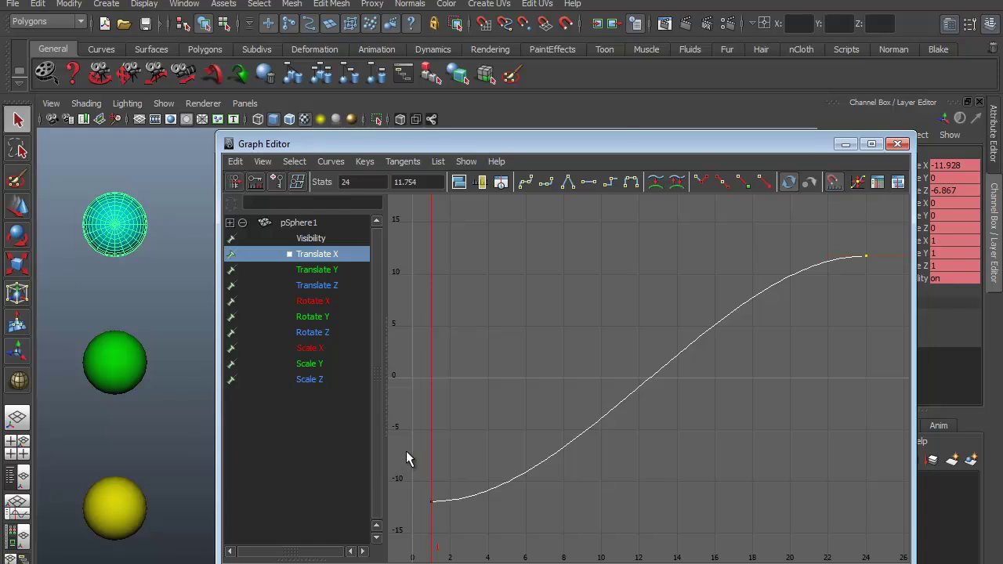
Step: Select the frame-1 key's tangent handle on Translate X and switch to the Move tool
{"action": "left_click_drag", "start_coordinate": [474, 535], "coordinate": [480, 543]}
{"action": "left_click", "coordinate": [426, 465]}
{"action": "left_click_drag", "start_coordinate": [449, 517], "coordinate": [457, 531]}
{"action": "mouse_move", "coordinate": [441, 455]}
{"action": "left_mouse_down"}
{"action": "mouse_move", "coordinate": [471, 524]}
{"action": "mouse_move", "coordinate": [423, 521]}
{"action": "left_mouse_up"}
{"action": "left_click_drag", "start_coordinate": [450, 478], "coordinate": [488, 547]}
{"action": "mouse_move", "coordinate": [410, 472]}
{"action": "left_mouse_down"}
{"action": "mouse_move", "coordinate": [449, 516]}
{"action": "mouse_move", "coordinate": [475, 521]}
{"action": "left_mouse_up"}
{"action": "key", "text": "w"}
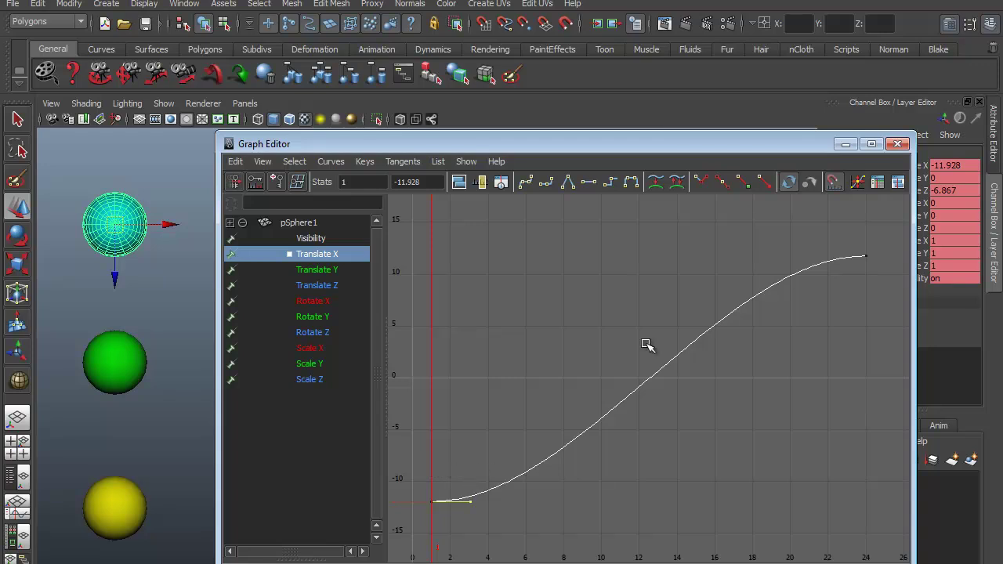
Step: Break the frame-1 key's tangents and select its out-tangent handle
{"action": "left_click", "coordinate": [703, 188]}
{"action": "left_click_drag", "start_coordinate": [405, 469], "coordinate": [433, 540]}
{"action": "left_click_drag", "start_coordinate": [455, 470], "coordinate": [486, 541]}
{"action": "left_click", "coordinate": [431, 500]}
{"action": "left_click_drag", "start_coordinate": [402, 476], "coordinate": [421, 529]}
{"action": "left_click_drag", "start_coordinate": [451, 481], "coordinate": [392, 518]}
Step: Tilt the frame-1 out-tangent steeply upward and close the Graph Editor
{"action": "mouse_move", "coordinate": [471, 476]}
{"action": "middle_mouse_down"}
{"action": "mouse_move", "coordinate": [454, 441]}
{"action": "mouse_move", "coordinate": [477, 478]}
{"action": "middle_mouse_up"}
{"action": "middle_click_drag", "start_coordinate": [470, 456], "coordinate": [448, 436]}
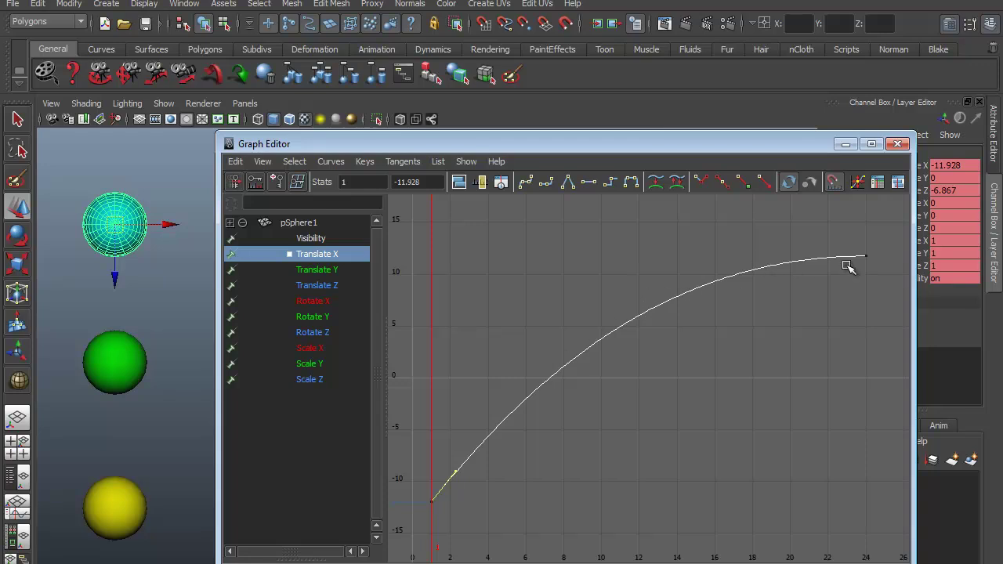
{"action": "left_click", "coordinate": [897, 143]}
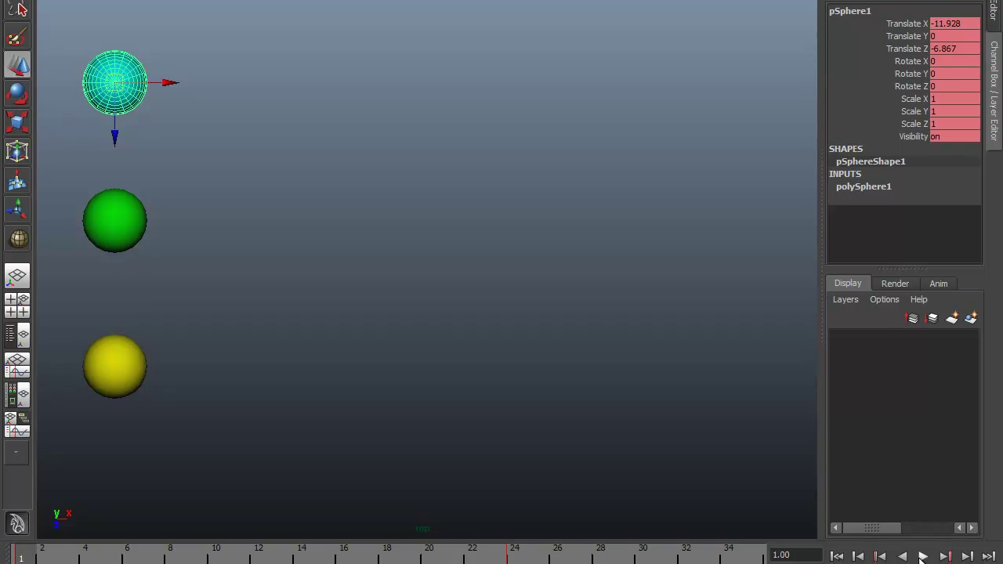
{"action": "left_click", "coordinate": [922, 556]}
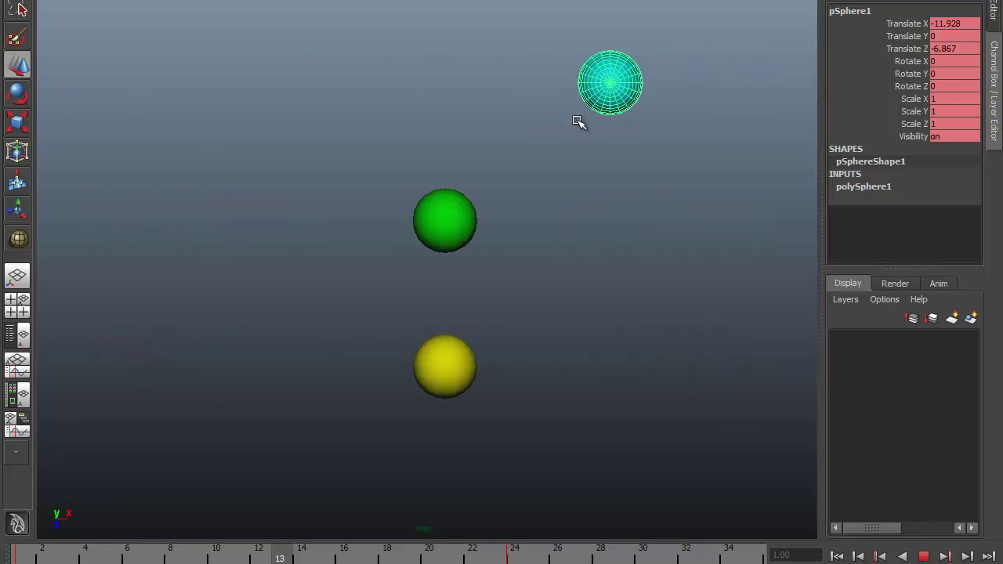
{"action": "key", "text": "Escape"}
{"action": "left_click", "coordinate": [24, 556]}
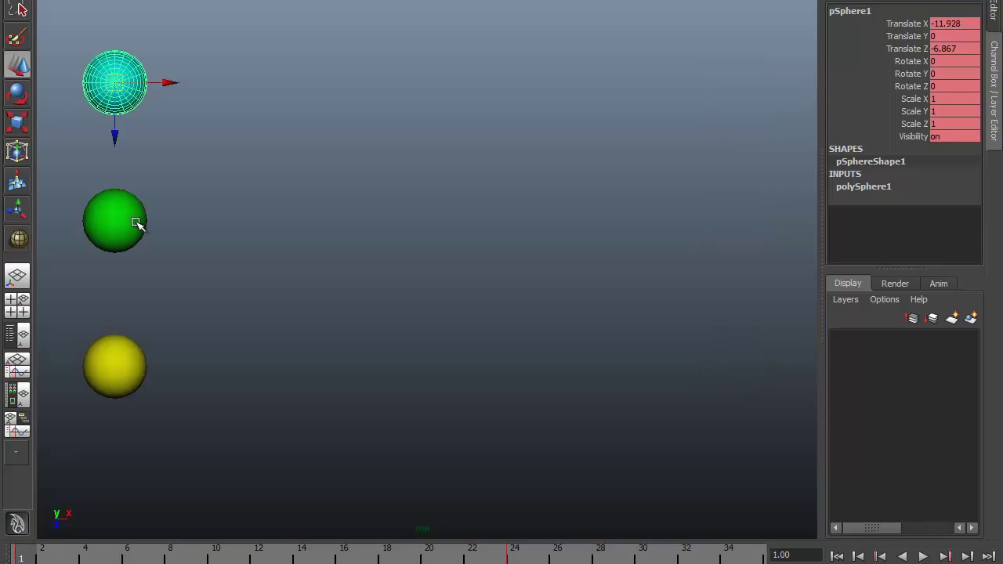
Step: Select the green sphere and open its animation curves in the Graph Editor
{"action": "left_click", "coordinate": [123, 210]}
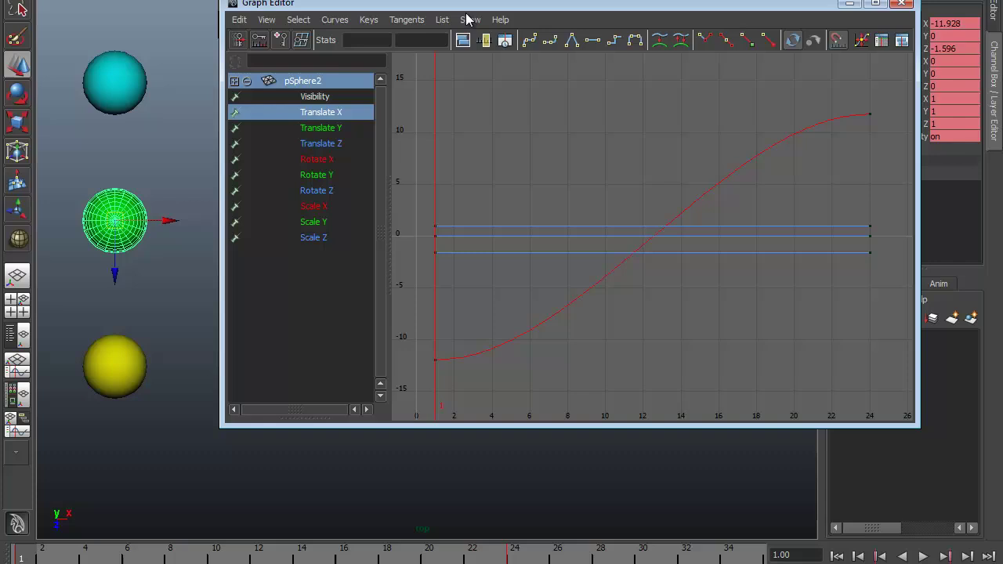
{"action": "mouse_move", "coordinate": [443, 9]}
{"action": "left_mouse_down"}
{"action": "mouse_move", "coordinate": [524, 12]}
{"action": "mouse_move", "coordinate": [508, 14]}
{"action": "left_mouse_up"}
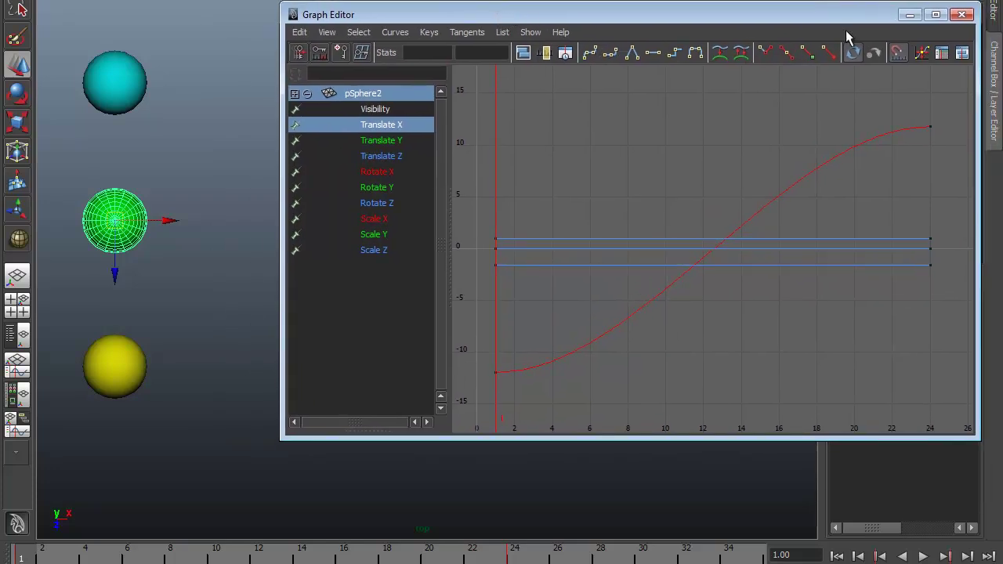
{"action": "left_click", "coordinate": [936, 15]}
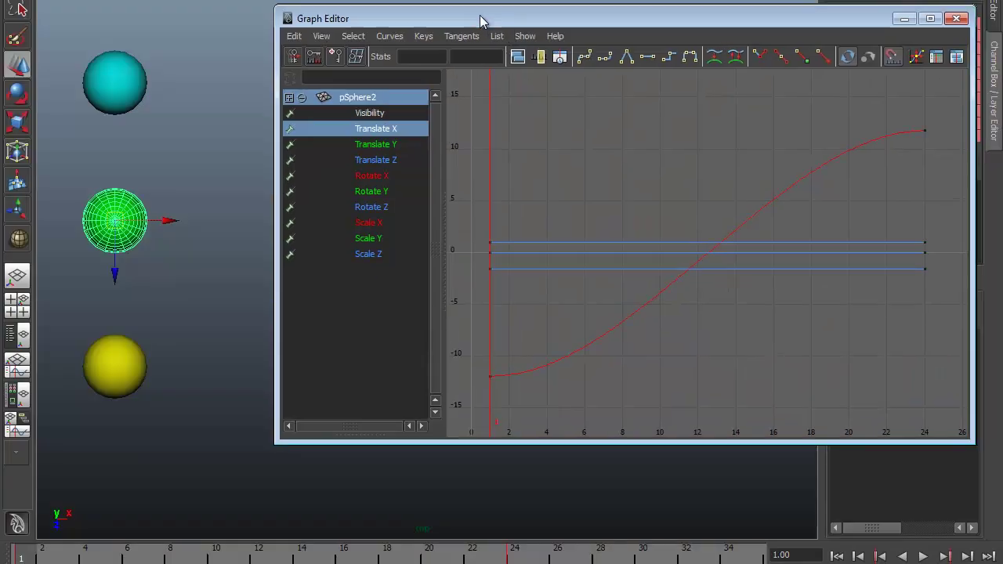
{"action": "mouse_move", "coordinate": [481, 21]}
{"action": "left_mouse_down"}
{"action": "mouse_move", "coordinate": [387, 34]}
{"action": "mouse_move", "coordinate": [480, 27]}
{"action": "left_mouse_up"}
Step: Isolate pSphere2's Translate X curve, frame it, and set its tangents to Linear
{"action": "left_click_drag", "start_coordinate": [593, 311], "coordinate": [667, 356]}
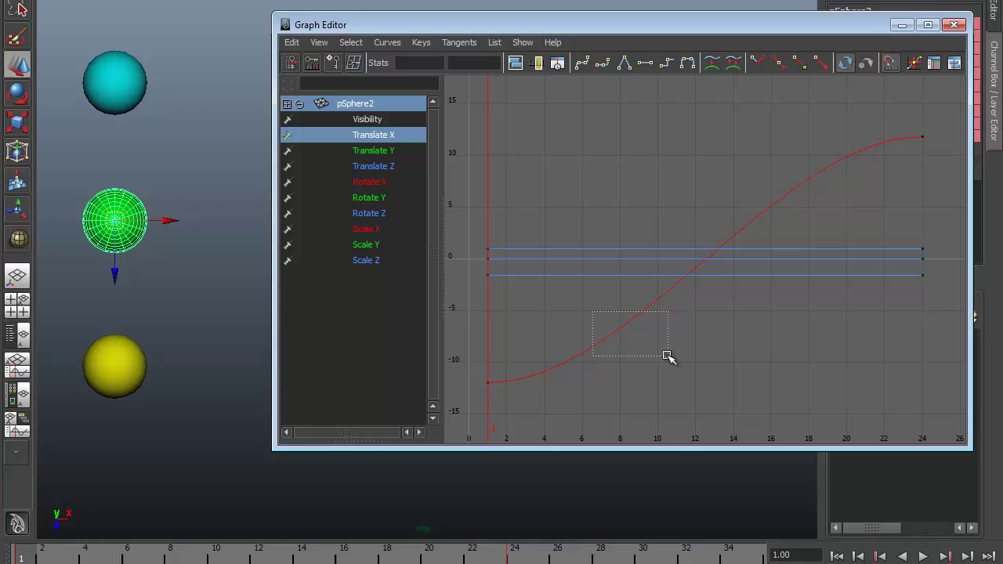
{"action": "left_click", "coordinate": [374, 136]}
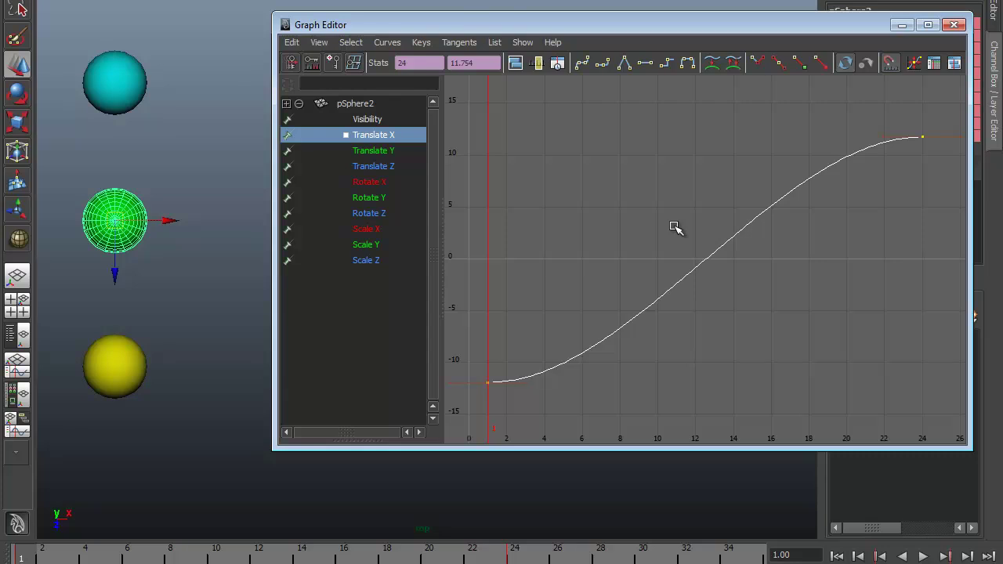
{"action": "mouse_move", "coordinate": [739, 242]}
{"action": "right_mouse_down", "text": "alt+shift"}
{"action": "mouse_move", "coordinate": [689, 248]}
{"action": "mouse_move", "coordinate": [750, 250]}
{"action": "mouse_move", "coordinate": [714, 251]}
{"action": "mouse_move", "coordinate": [709, 227]}
{"action": "mouse_move", "coordinate": [713, 257]}
{"action": "mouse_move", "coordinate": [733, 266]}
{"action": "right_mouse_up", "text": "alt+shift"}
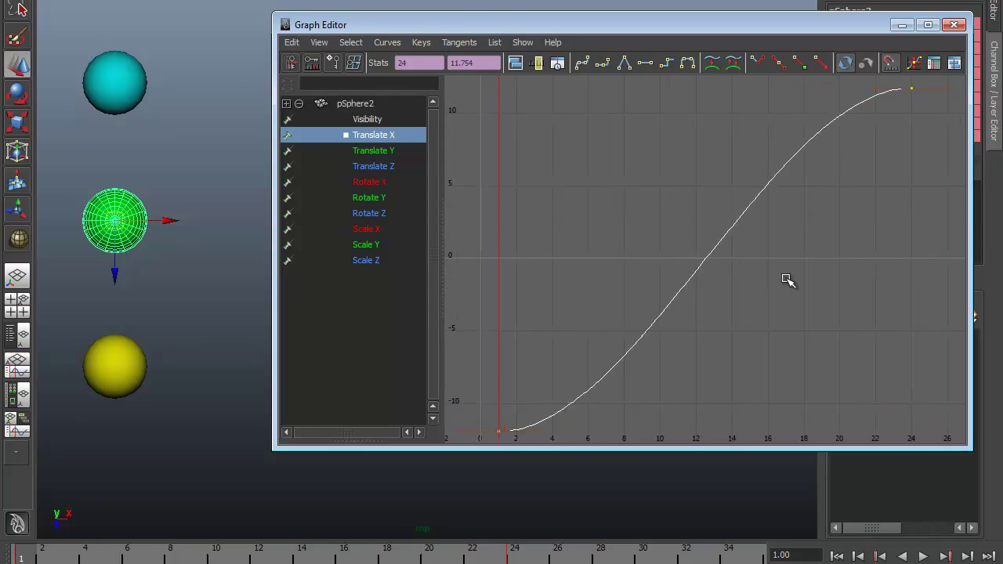
{"action": "key", "text": "f"}
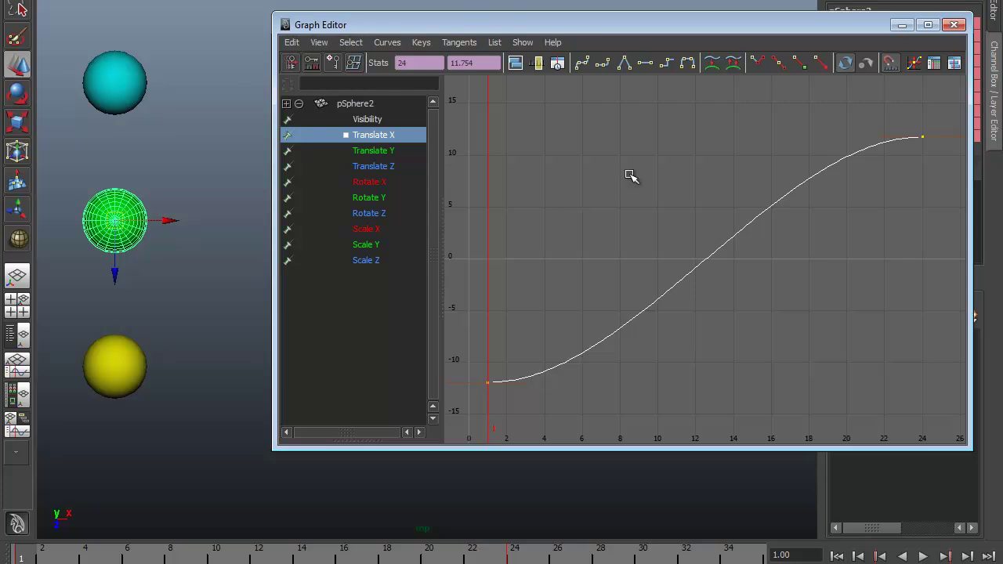
{"action": "left_click", "coordinate": [624, 63]}
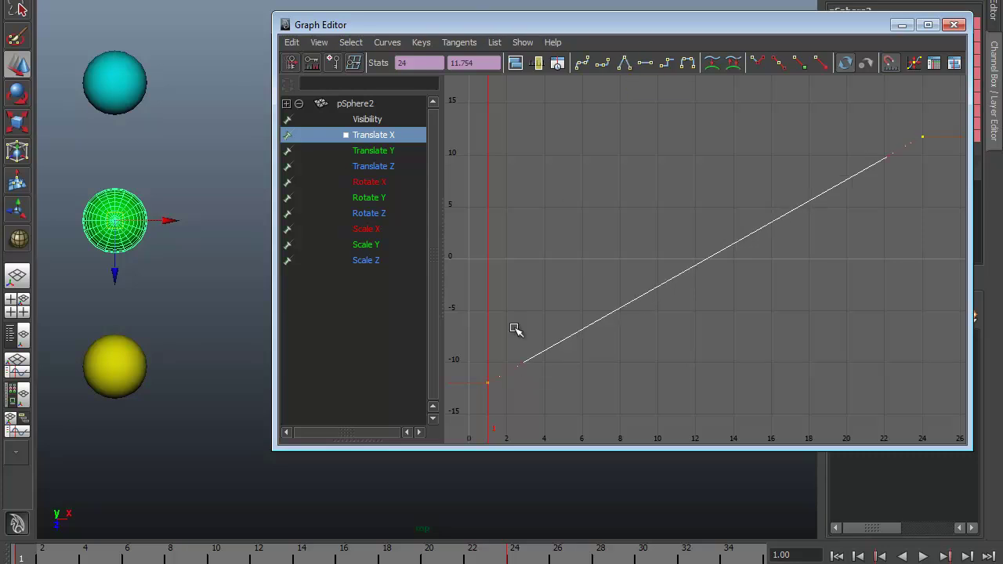
{"action": "left_click", "coordinate": [954, 25]}
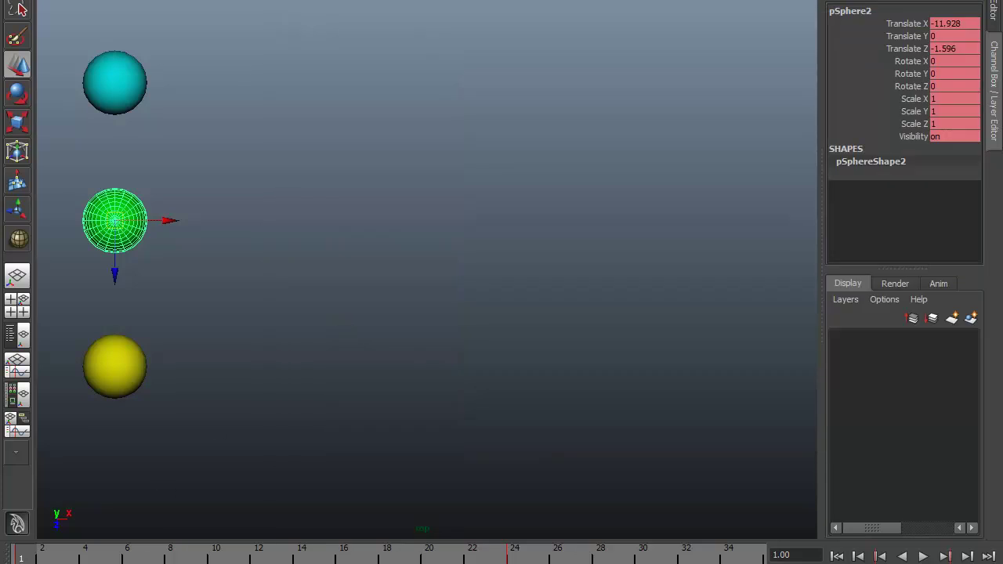
{"action": "left_click", "coordinate": [925, 557]}
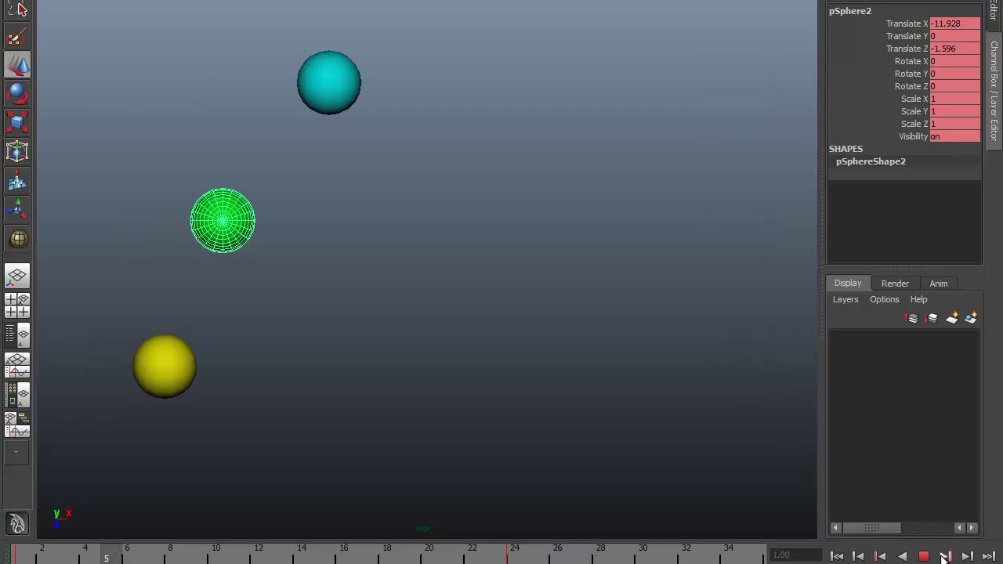
{"action": "key", "text": "Escape"}
{"action": "left_click", "coordinate": [29, 555]}
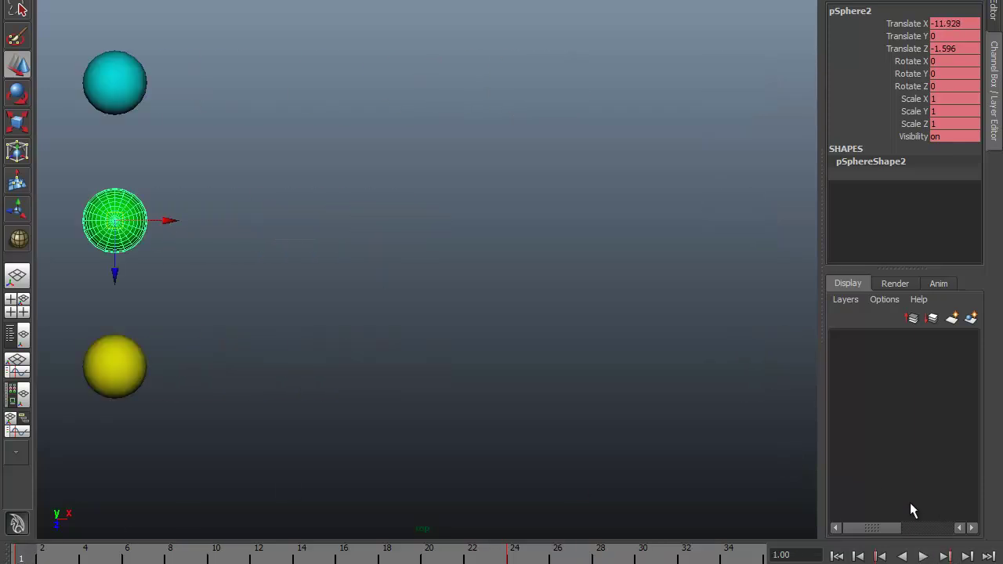
{"action": "left_click", "coordinate": [967, 556]}
{"action": "left_click", "coordinate": [967, 556]}
{"action": "left_click", "coordinate": [968, 557]}
{"action": "left_click", "coordinate": [967, 556]}
{"action": "left_click", "coordinate": [968, 556]}
{"action": "left_click", "coordinate": [968, 556]}
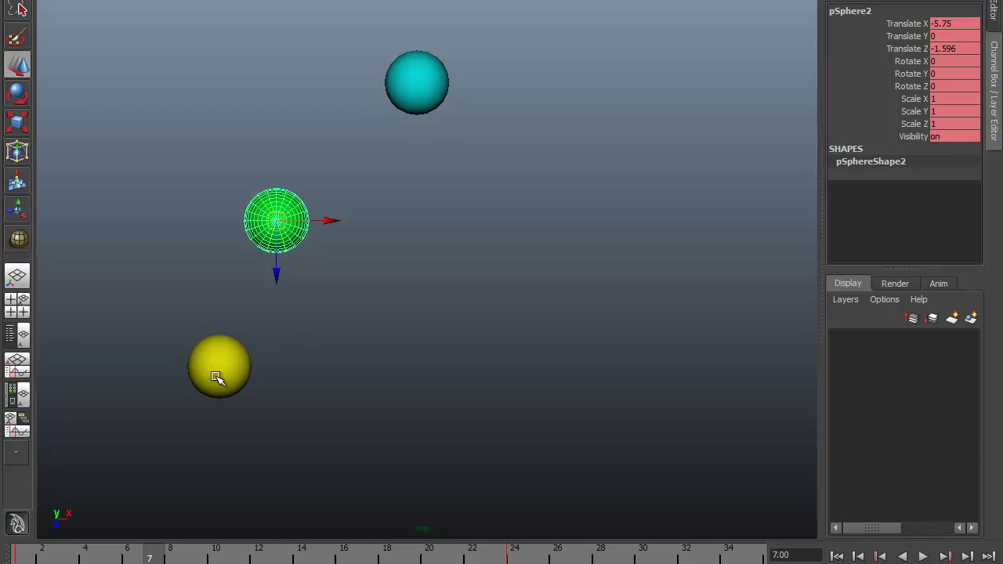
{"action": "double_click", "coordinate": [968, 557]}
{"action": "double_click", "coordinate": [968, 556]}
{"action": "triple_click", "coordinate": [967, 557]}
{"action": "double_click", "coordinate": [967, 556]}
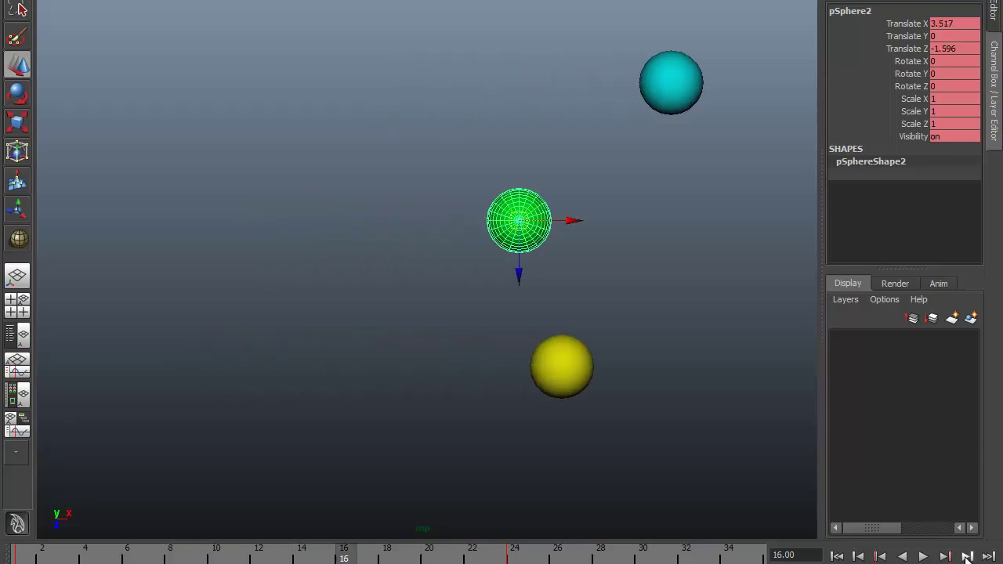
{"action": "double_click", "coordinate": [968, 556]}
{"action": "left_click", "coordinate": [967, 556]}
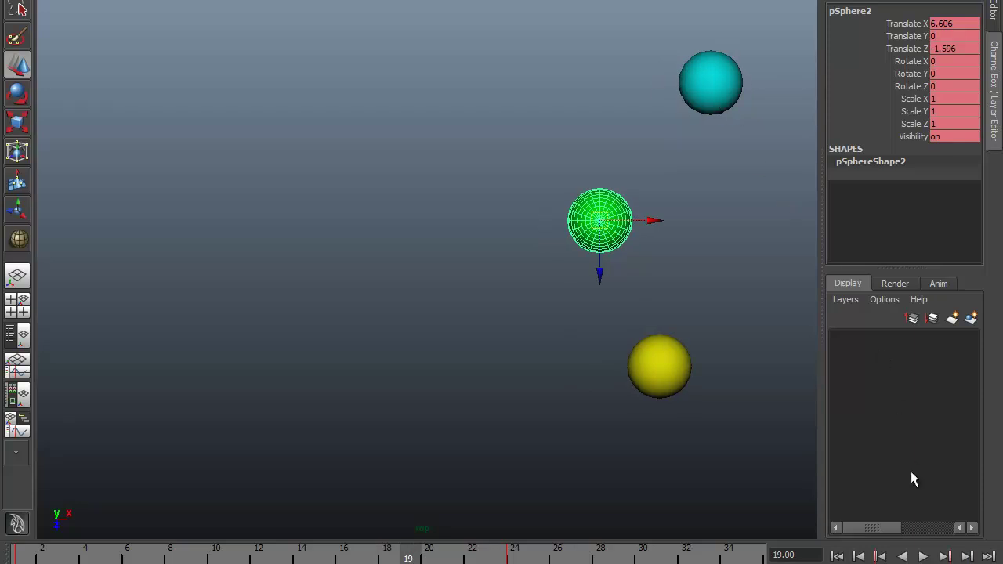
{"action": "double_click", "coordinate": [968, 556]}
{"action": "double_click", "coordinate": [968, 556]}
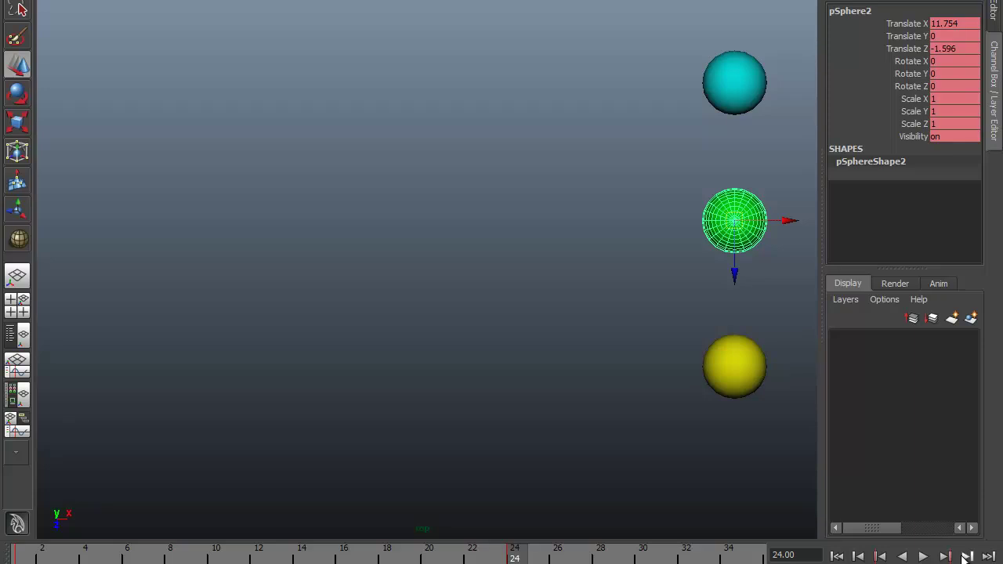
{"action": "left_click_drag", "start_coordinate": [71, 555], "coordinate": [23, 555]}
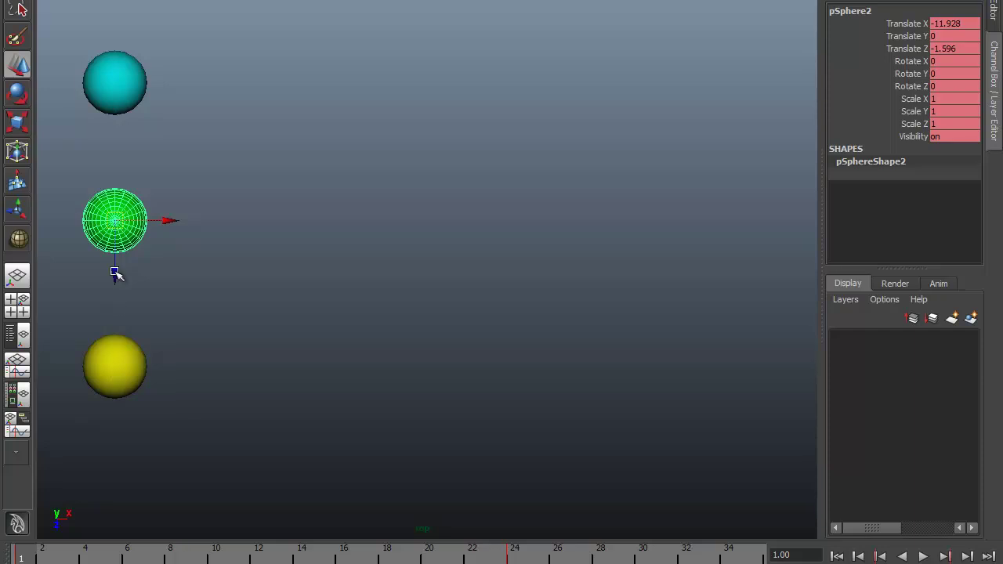
Step: Select the yellow sphere and show only its Translate X curve in the Graph Editor
{"action": "left_click", "coordinate": [100, 378]}
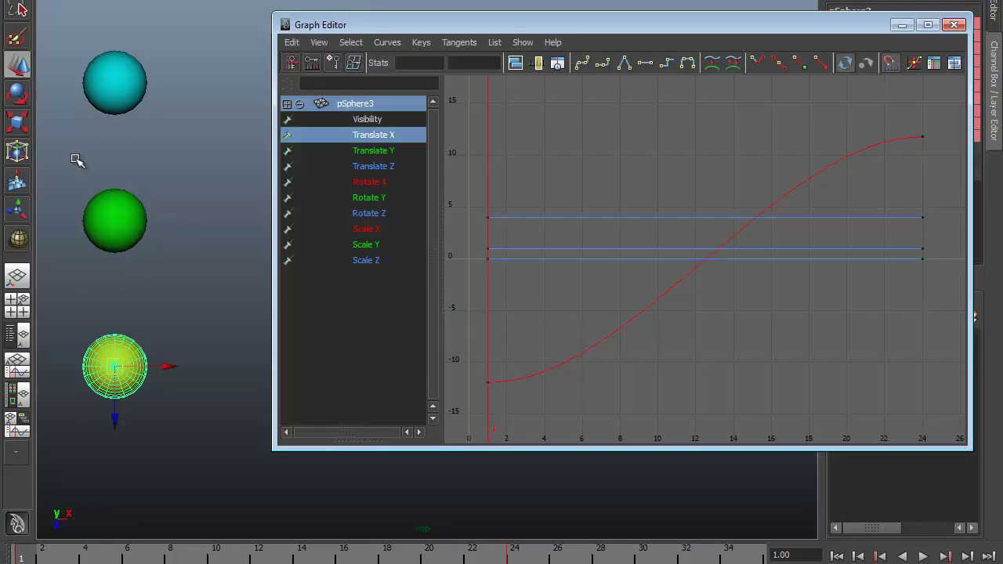
{"action": "left_click", "coordinate": [103, 97]}
{"action": "left_click", "coordinate": [373, 138]}
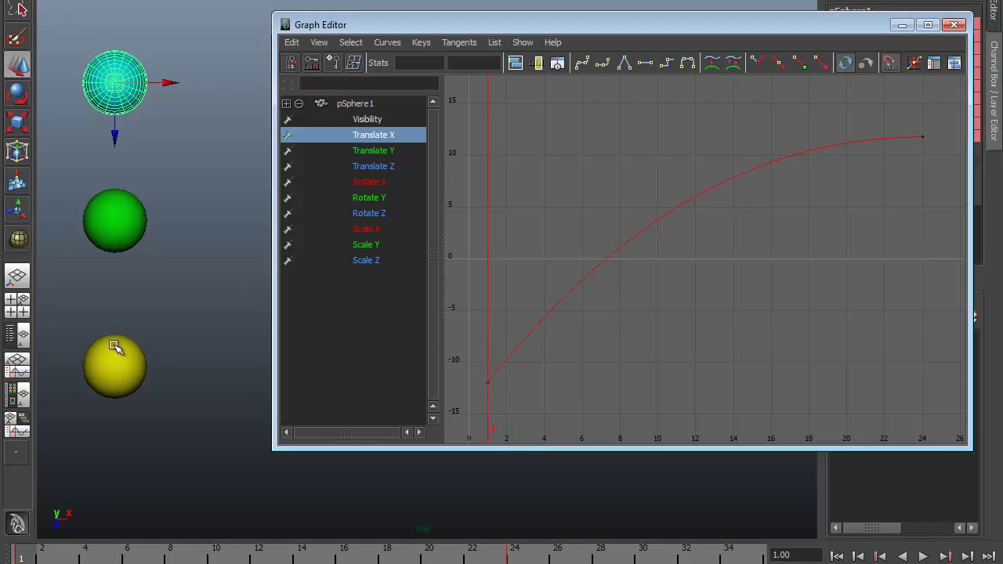
{"action": "left_click", "coordinate": [102, 368]}
{"action": "left_click", "coordinate": [368, 138]}
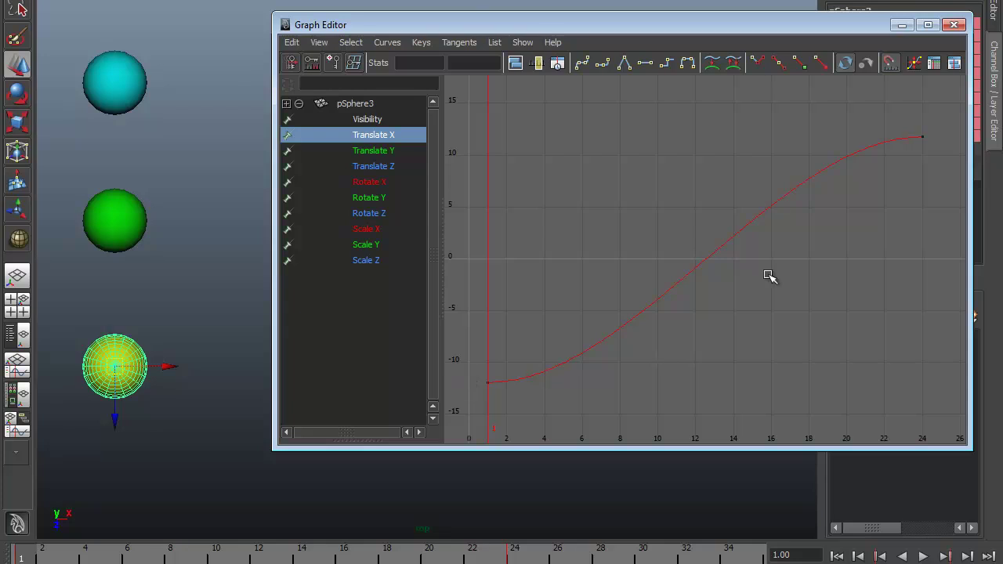
Step: Steepen the frame-24 key's tangent so pSphere3's Translate X eases in
{"action": "mouse_move", "coordinate": [877, 104]}
{"action": "left_mouse_down"}
{"action": "mouse_move", "coordinate": [941, 154]}
{"action": "mouse_move", "coordinate": [962, 188]}
{"action": "left_mouse_up"}
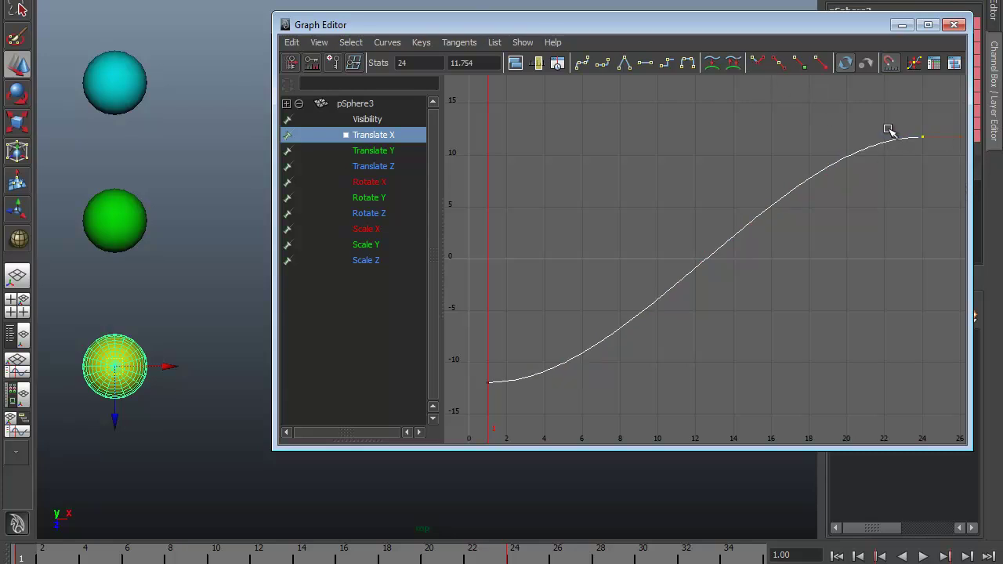
{"action": "left_click_drag", "start_coordinate": [857, 98], "coordinate": [903, 188]}
{"action": "left_click", "coordinate": [19, 62]}
{"action": "middle_click_drag", "start_coordinate": [845, 159], "coordinate": [855, 208]}
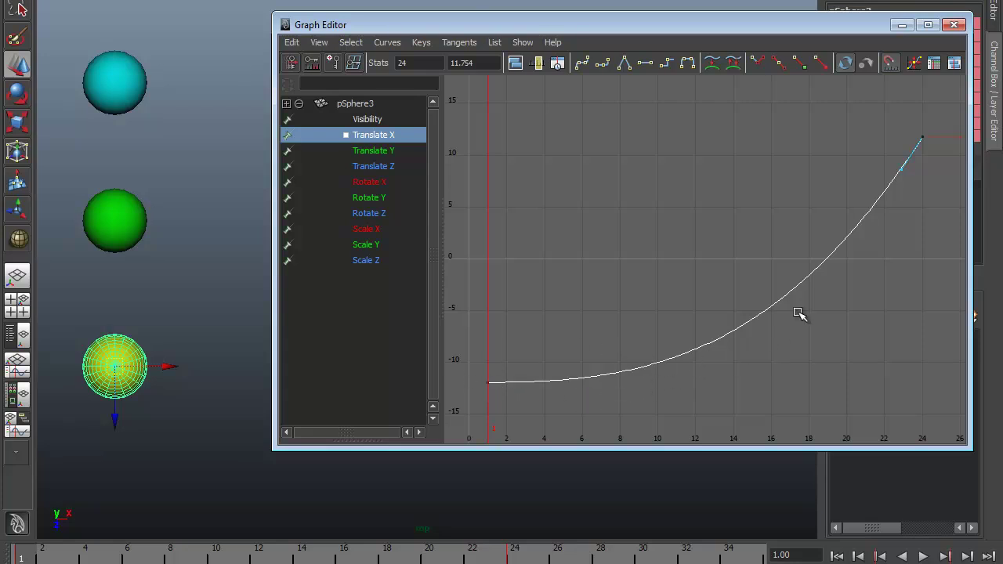
Step: Play and scrub the animation to frame 19 to compare spheres, then deselect the end key
{"action": "left_click", "coordinate": [901, 25]}
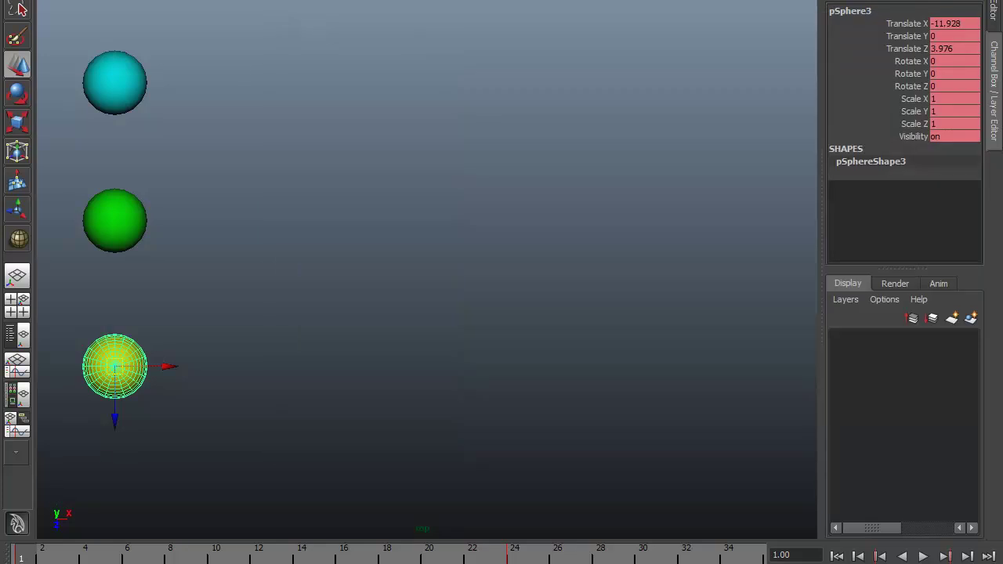
{"action": "left_click", "coordinate": [925, 557]}
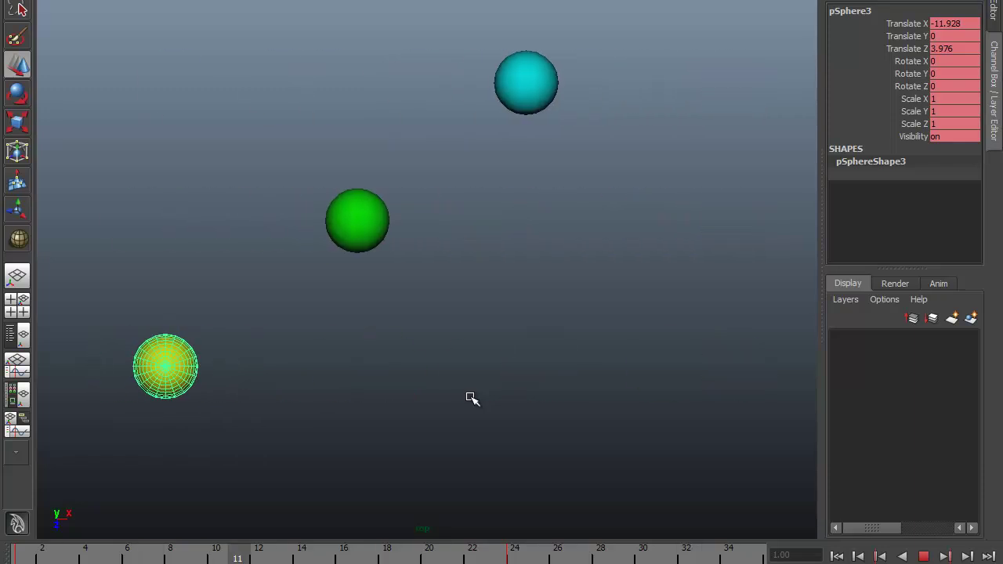
{"action": "key", "text": "Escape"}
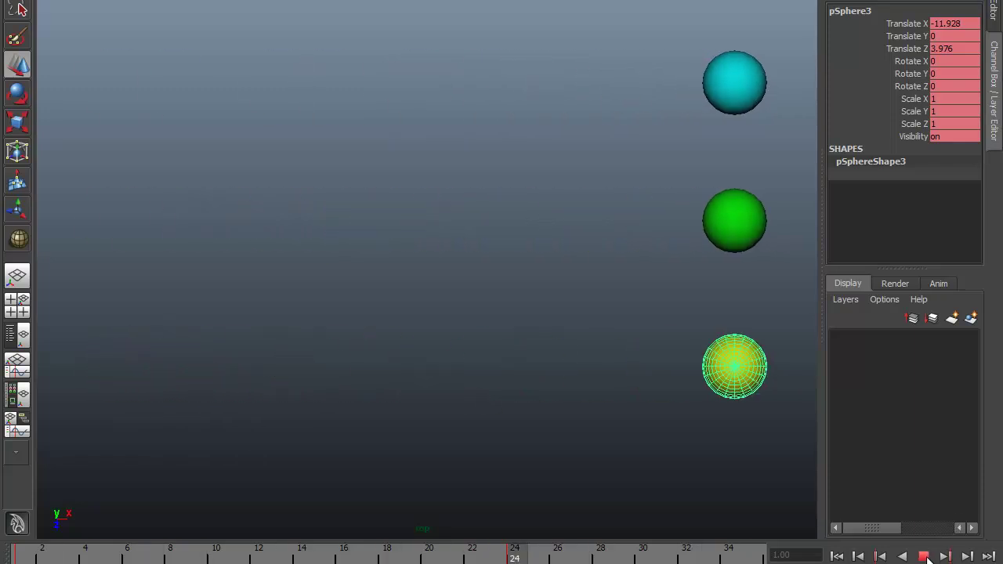
{"action": "left_click_drag", "start_coordinate": [24, 556], "coordinate": [516, 558]}
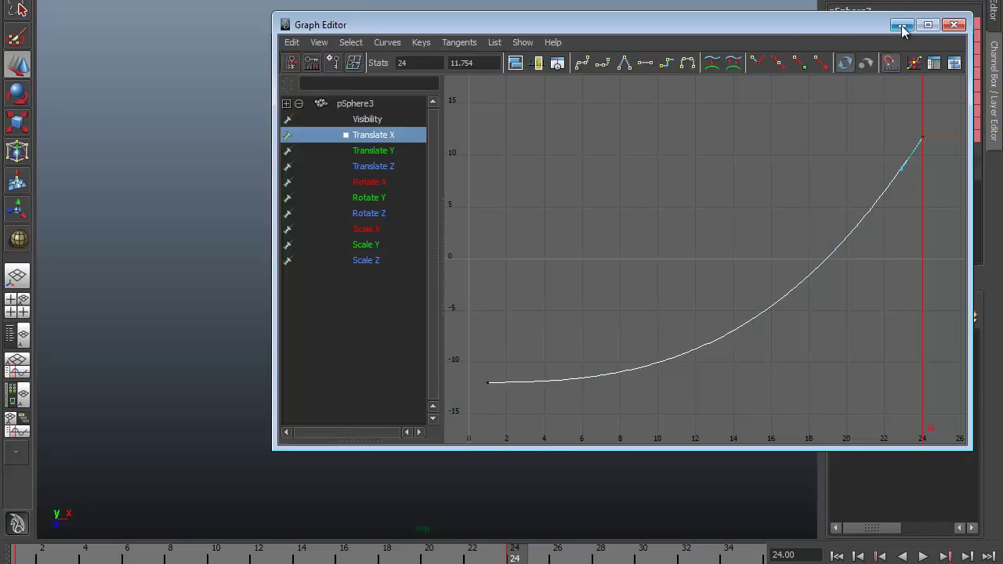
{"action": "left_click", "coordinate": [627, 179]}
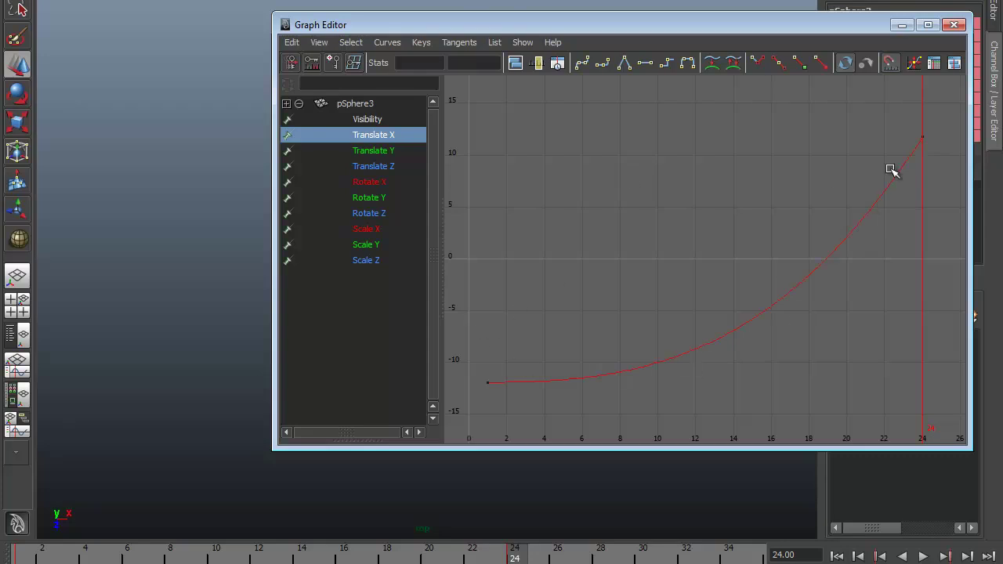